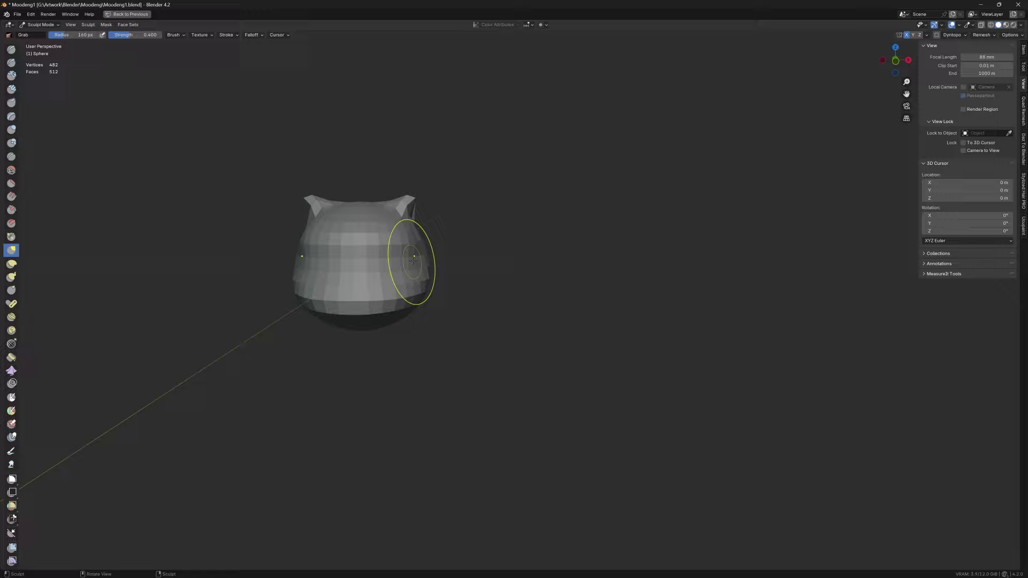
Step: Switch to the Inflate/Deflate brush, then edit Sphere.001's mesh in X-ray with all vertices selected
{"action": "scroll", "coordinate": [414, 261], "scroll_direction": "down", "scroll_amount": 3}
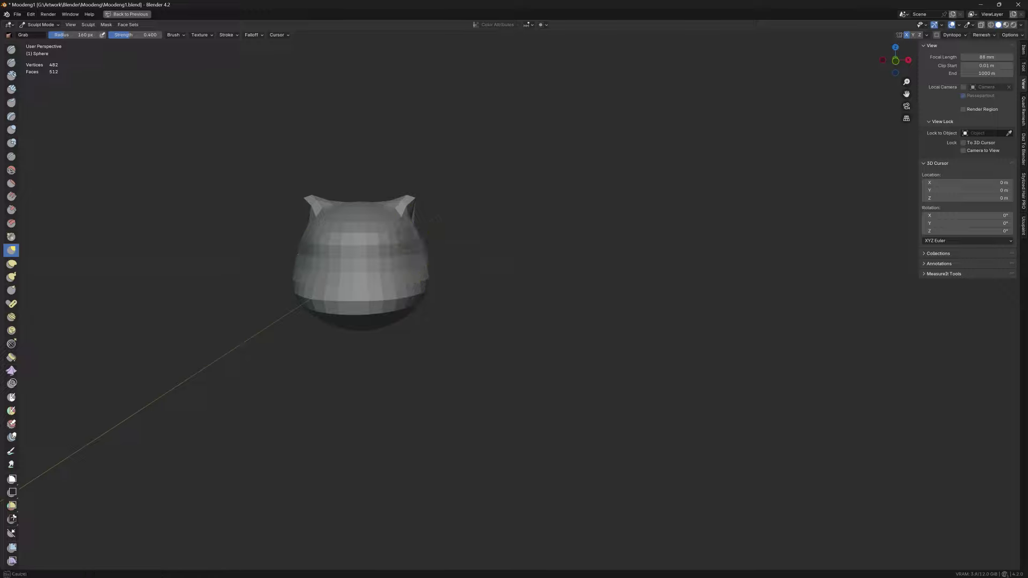
{"action": "key", "text": "i"}
{"action": "mouse_move", "coordinate": [404, 310]}
{"action": "middle_mouse_down"}
{"action": "mouse_move", "coordinate": [371, 334]}
{"action": "mouse_move", "coordinate": [407, 337]}
{"action": "middle_mouse_up"}
{"action": "key", "text": "Tab"}
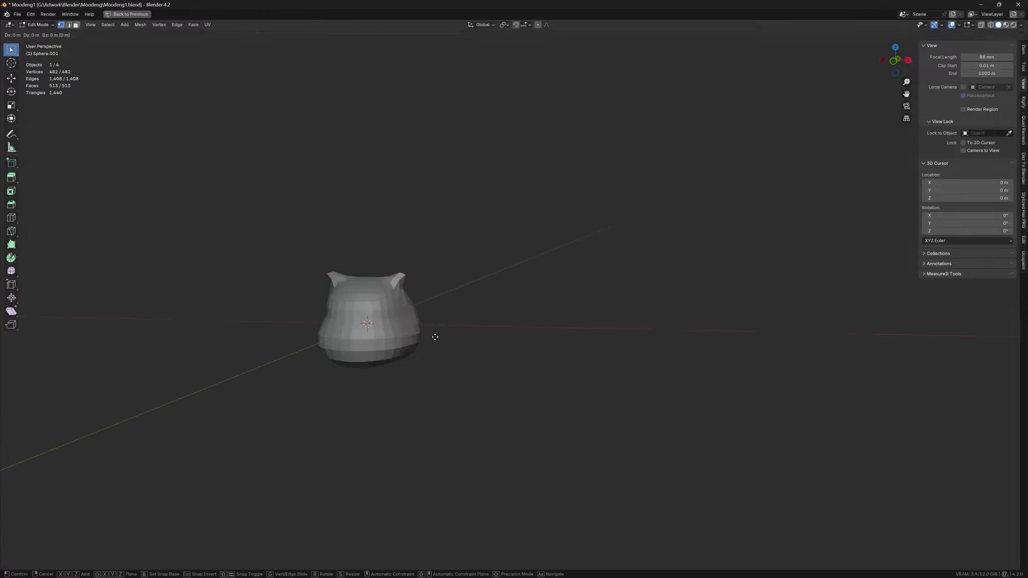
{"action": "key", "text": "alt+z"}
Step: Scale the head in front orthographic view and cut a new edge loop into the leg cylinder
{"action": "key", "text": "KP_1"}
{"action": "key", "text": "s"}
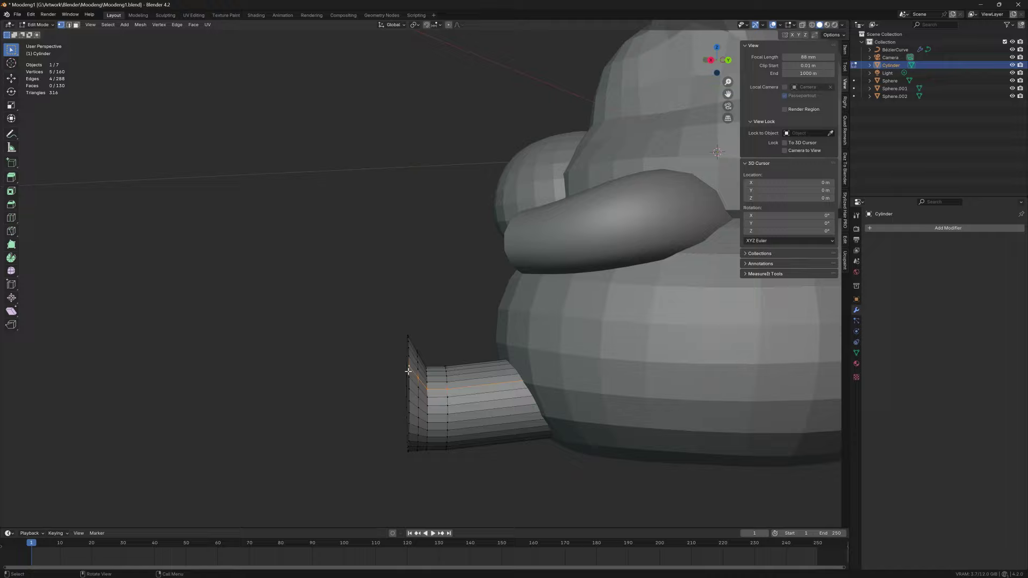
{"action": "mouse_move", "coordinate": [407, 343]}
{"action": "middle_mouse_down"}
{"action": "mouse_move", "coordinate": [442, 397]}
{"action": "mouse_move", "coordinate": [429, 380]}
{"action": "mouse_move", "coordinate": [512, 447]}
{"action": "mouse_move", "coordinate": [343, 375]}
{"action": "middle_mouse_up"}
{"action": "left_click", "coordinate": [411, 396]}
{"action": "key", "text": "ctrl+r"}
{"action": "left_click", "coordinate": [332, 375]}
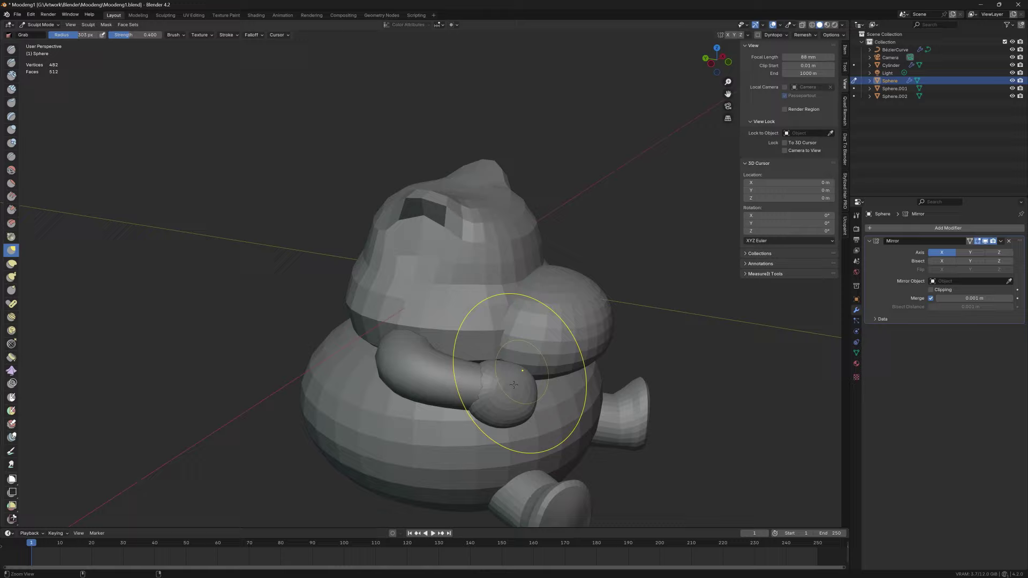
Step: Move the arm curve point and the lower body parts vertically into place under the head
{"action": "mouse_move", "coordinate": [374, 348]}
{"action": "middle_mouse_down"}
{"action": "mouse_move", "coordinate": [407, 354]}
{"action": "mouse_move", "coordinate": [482, 322]}
{"action": "middle_mouse_up"}
{"action": "scroll", "coordinate": [364, 364], "scroll_direction": "up", "scroll_amount": 3}
{"action": "scroll", "coordinate": [413, 366], "scroll_direction": "up", "scroll_amount": 3}
{"action": "scroll", "coordinate": [413, 366], "scroll_direction": "down", "scroll_amount": 6}
{"action": "key", "text": "Tab"}
{"action": "key", "text": "g"}
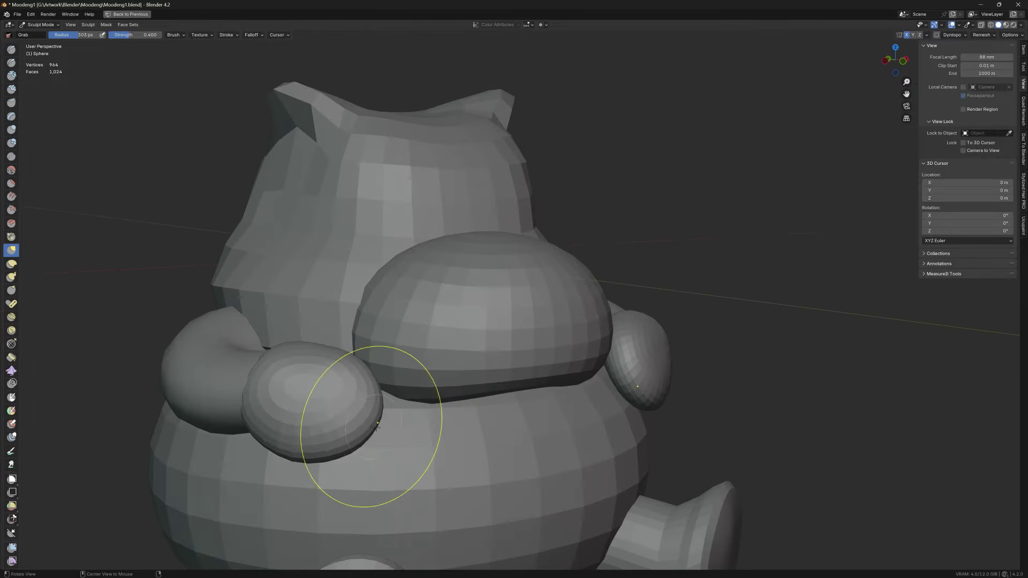
{"action": "scroll", "coordinate": [376, 426], "scroll_direction": "down", "scroll_amount": 3}
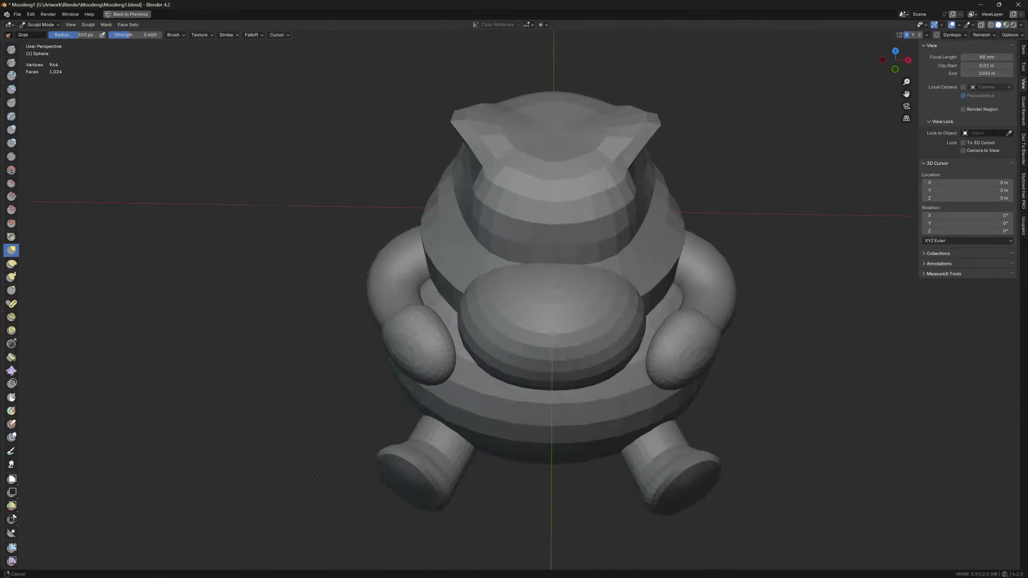
{"action": "middle_click_drag", "start_coordinate": [377, 426], "coordinate": [481, 367]}
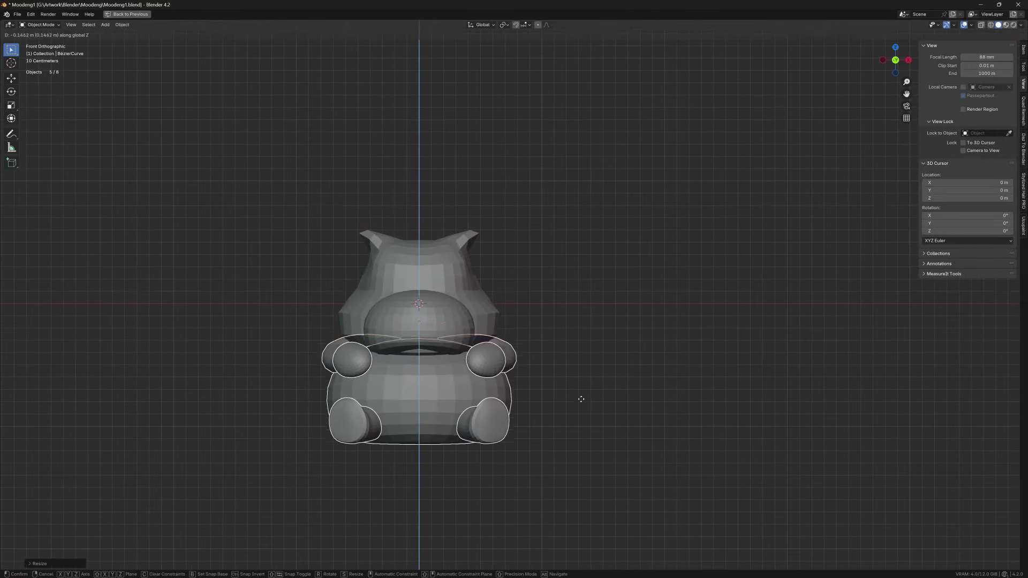
{"action": "left_click", "coordinate": [581, 399]}
Step: Grab-sculpt Sphere.002 body and Sphere.001 head from the right side and front views
{"action": "mouse_move", "coordinate": [581, 399]}
{"action": "middle_mouse_down"}
{"action": "mouse_move", "coordinate": [557, 378]}
{"action": "mouse_move", "coordinate": [602, 384]}
{"action": "mouse_move", "coordinate": [597, 392]}
{"action": "mouse_move", "coordinate": [610, 371]}
{"action": "mouse_move", "coordinate": [512, 398]}
{"action": "middle_mouse_up"}
{"action": "key", "text": "ctrl+Tab"}
{"action": "key", "text": "KP_3"}
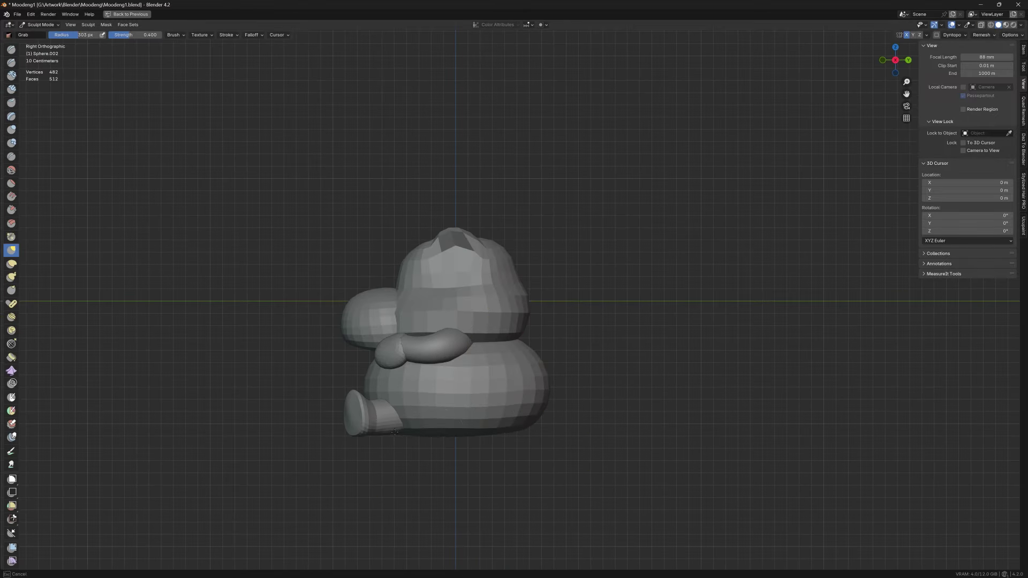
{"action": "key", "text": "alt+q"}
{"action": "scroll", "coordinate": [367, 330], "scroll_direction": "up", "scroll_amount": 2}
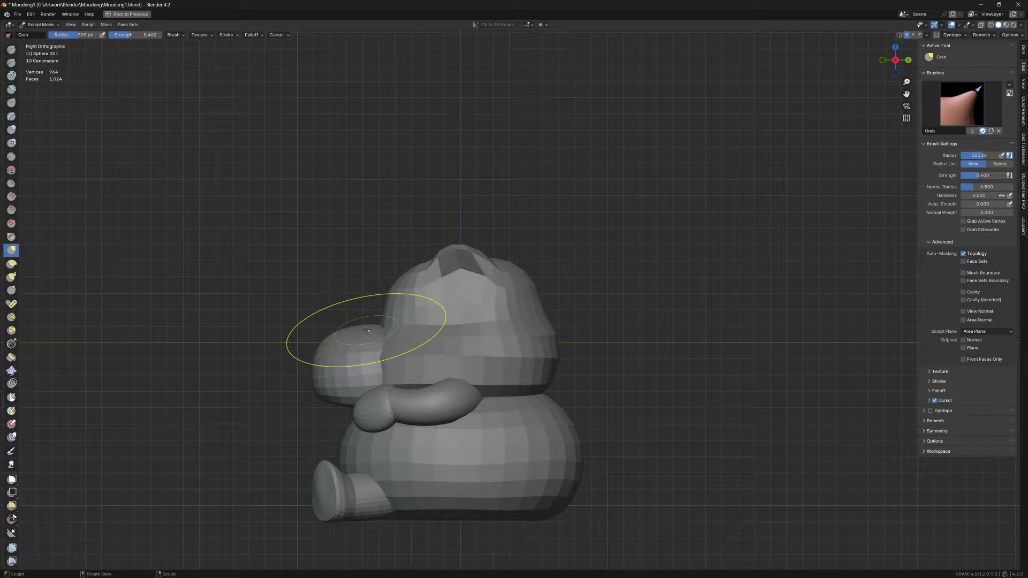
{"action": "middle_click_drag", "start_coordinate": [367, 330], "coordinate": [404, 332]}
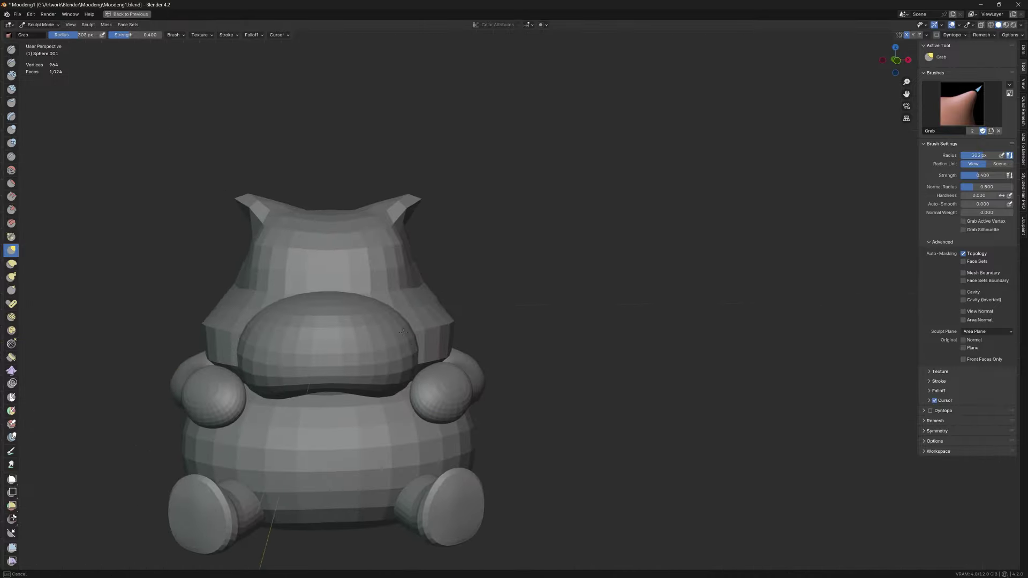
{"action": "mouse_move", "coordinate": [368, 241]}
{"action": "middle_mouse_down"}
{"action": "mouse_move", "coordinate": [493, 310]}
{"action": "mouse_move", "coordinate": [505, 287]}
{"action": "middle_mouse_up"}
{"action": "scroll", "coordinate": [490, 346], "scroll_direction": "down", "scroll_amount": 3}
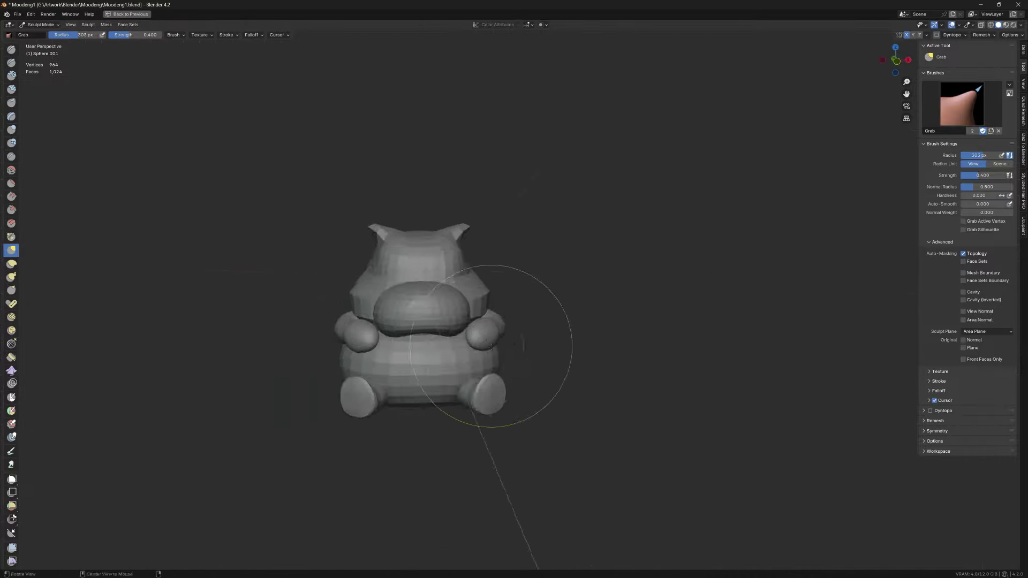
{"action": "middle_click_drag", "start_coordinate": [491, 346], "coordinate": [525, 333]}
Step: Refine the body sculpt, then enter Edit Mode on the arm's Bezier curve
{"action": "key", "text": "alt+q"}
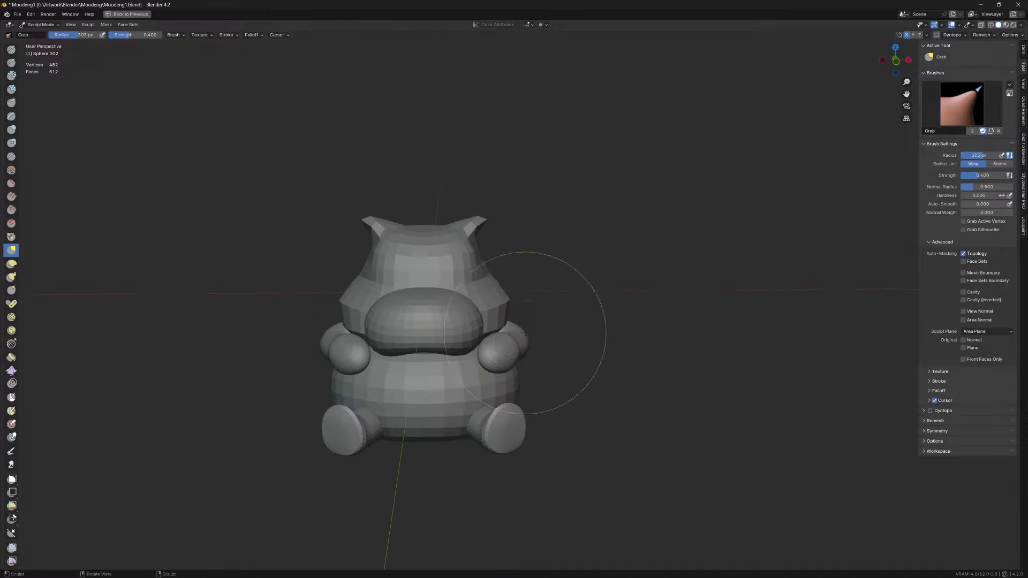
{"action": "scroll", "coordinate": [460, 437], "scroll_direction": "up", "scroll_amount": 3}
{"action": "scroll", "coordinate": [483, 436], "scroll_direction": "up", "scroll_amount": 2}
{"action": "mouse_move", "coordinate": [482, 436]}
{"action": "middle_mouse_down"}
{"action": "mouse_move", "coordinate": [540, 471]}
{"action": "mouse_move", "coordinate": [477, 477]}
{"action": "mouse_move", "coordinate": [458, 424]}
{"action": "mouse_move", "coordinate": [408, 489]}
{"action": "mouse_move", "coordinate": [471, 436]}
{"action": "mouse_move", "coordinate": [467, 484]}
{"action": "mouse_move", "coordinate": [516, 413]}
{"action": "mouse_move", "coordinate": [482, 459]}
{"action": "mouse_move", "coordinate": [447, 441]}
{"action": "mouse_move", "coordinate": [459, 522]}
{"action": "mouse_move", "coordinate": [441, 441]}
{"action": "mouse_move", "coordinate": [411, 411]}
{"action": "middle_mouse_up"}
{"action": "key", "text": "Tab"}
{"action": "key", "text": "alt+q"}
{"action": "key", "text": "alt+q"}
{"action": "key", "text": "Tab"}
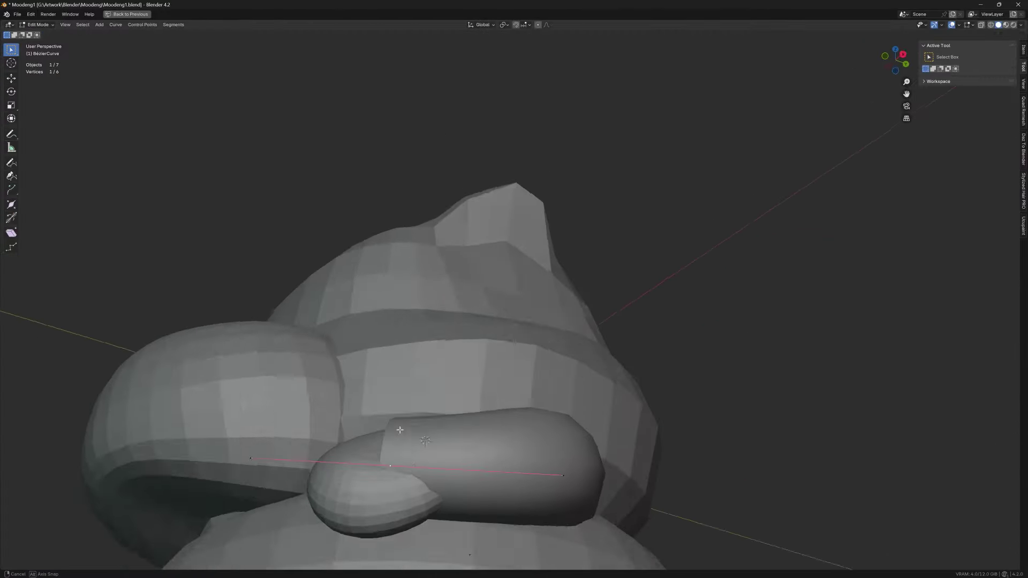
Step: Reposition the Bezier arm curve point so the arm rests against the body
{"action": "middle_click_drag", "start_coordinate": [400, 430], "coordinate": [616, 393]}
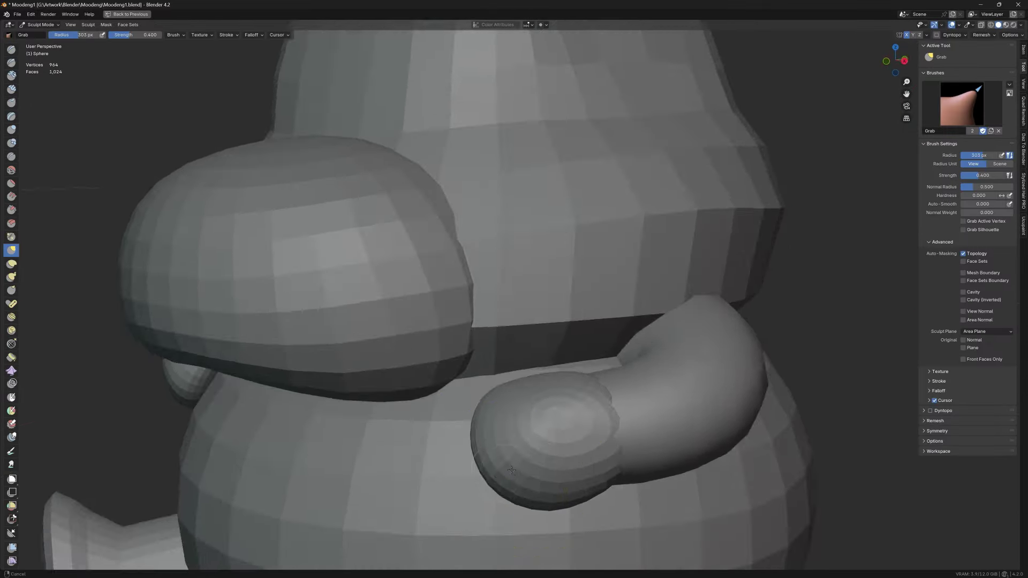
{"action": "mouse_move", "coordinate": [512, 470]}
{"action": "middle_mouse_down"}
{"action": "mouse_move", "coordinate": [492, 367]}
{"action": "mouse_move", "coordinate": [356, 390]}
{"action": "mouse_move", "coordinate": [402, 391]}
{"action": "middle_mouse_up"}
{"action": "scroll", "coordinate": [355, 391], "scroll_direction": "down", "scroll_amount": 5}
{"action": "key", "text": "i"}
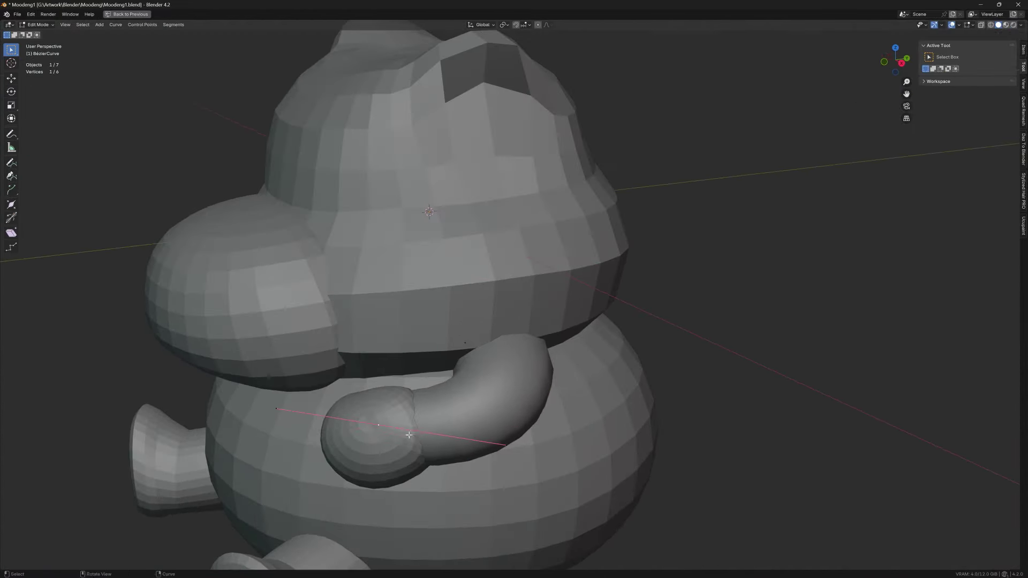
{"action": "scroll", "coordinate": [409, 435], "scroll_direction": "down", "scroll_amount": 2}
{"action": "key", "text": "g"}
{"action": "left_click", "coordinate": [428, 429]}
{"action": "mouse_move", "coordinate": [428, 428]}
{"action": "middle_mouse_down"}
{"action": "mouse_move", "coordinate": [585, 445]}
{"action": "mouse_move", "coordinate": [482, 375]}
{"action": "mouse_move", "coordinate": [291, 375]}
{"action": "middle_mouse_up"}
{"action": "scroll", "coordinate": [585, 445], "scroll_direction": "up", "scroll_amount": 5}
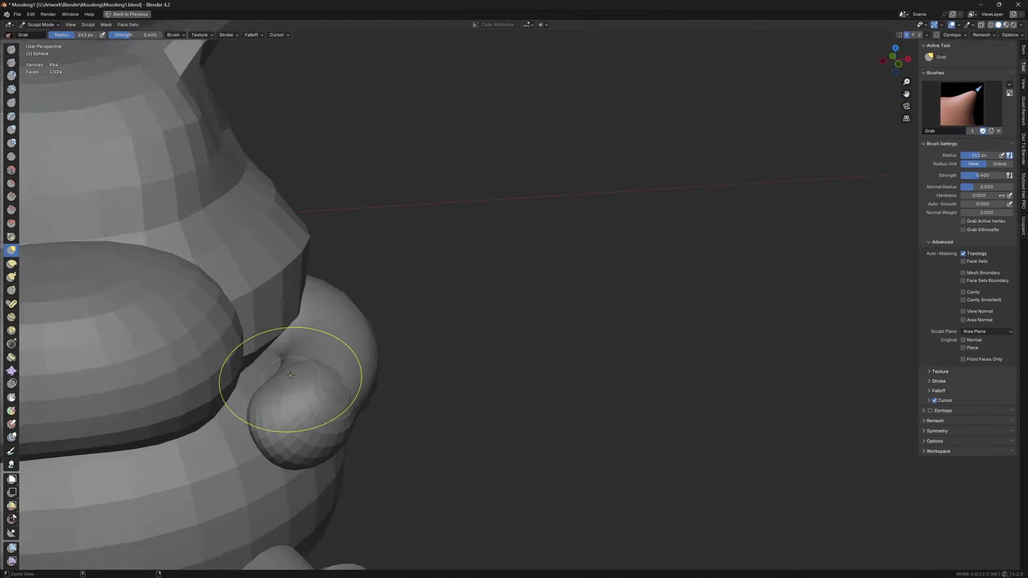
{"action": "scroll", "coordinate": [290, 375], "scroll_direction": "down", "scroll_amount": 3}
{"action": "middle_click_drag", "start_coordinate": [311, 459], "coordinate": [448, 425]}
Step: Enter Edit Mode on the leg cylinder and resize it
{"action": "key", "text": "KP_3"}
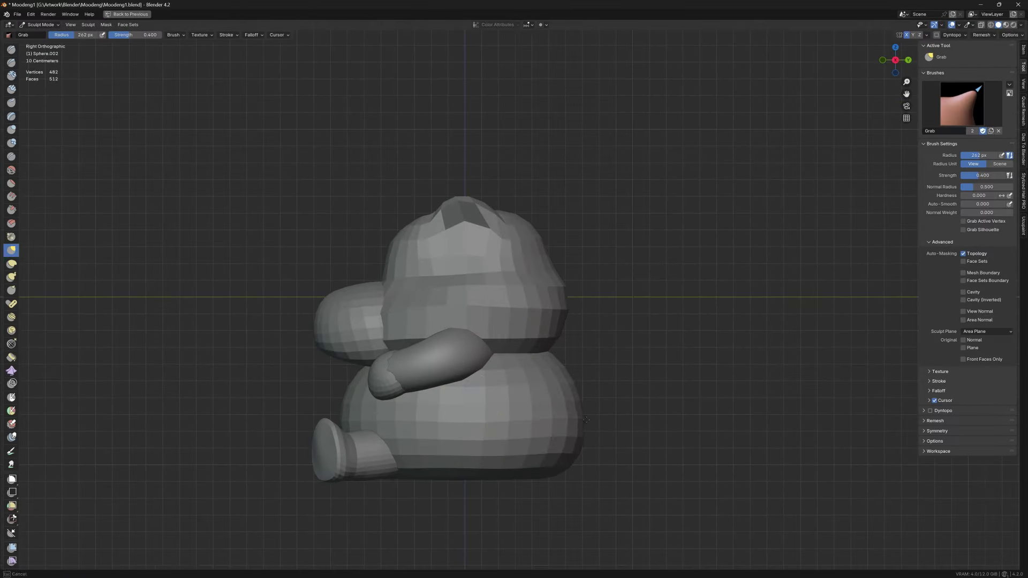
{"action": "mouse_move", "coordinate": [471, 445]}
{"action": "middle_mouse_down"}
{"action": "mouse_move", "coordinate": [574, 393]}
{"action": "mouse_move", "coordinate": [357, 437]}
{"action": "mouse_move", "coordinate": [375, 455]}
{"action": "middle_mouse_up"}
{"action": "scroll", "coordinate": [402, 472], "scroll_direction": "up", "scroll_amount": 5}
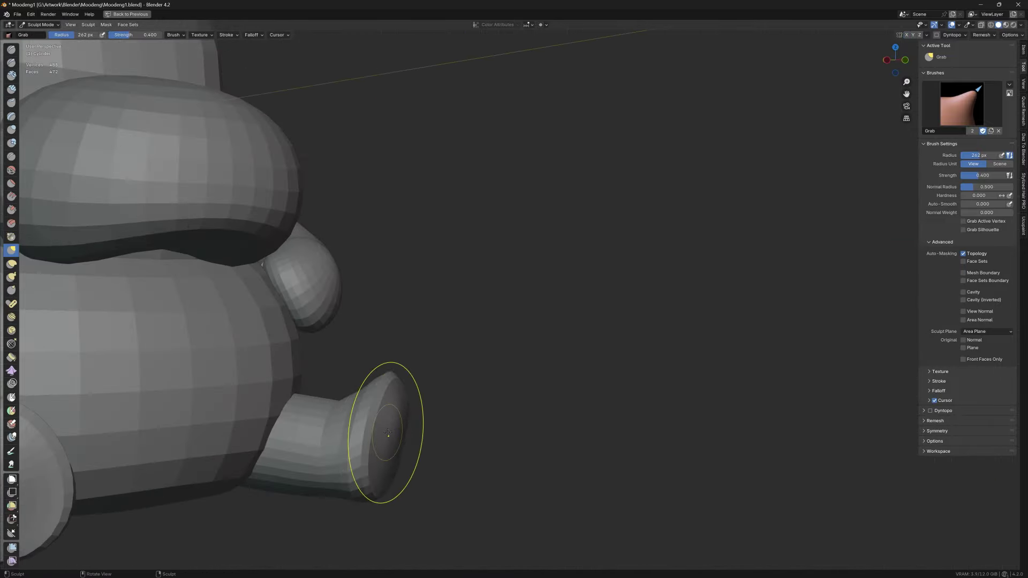
{"action": "scroll", "coordinate": [620, 332], "scroll_direction": "down", "scroll_amount": 5}
{"action": "middle_click_drag", "start_coordinate": [620, 332], "coordinate": [586, 332]}
{"action": "key", "text": "Tab"}
{"action": "scroll", "coordinate": [589, 375], "scroll_direction": "up", "scroll_amount": 3}
{"action": "key", "text": "s"}
{"action": "left_click", "coordinate": [651, 386]}
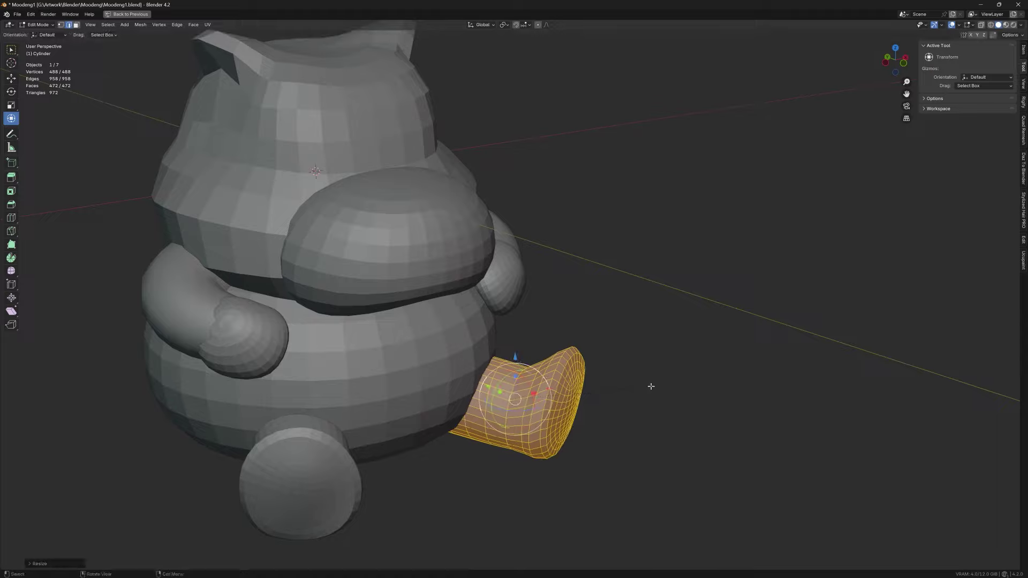
Step: Widen the leg's base ring outward with proportional editing turned on
{"action": "left_click", "coordinate": [503, 385], "text": "alt"}
{"action": "key", "text": "o"}
{"action": "key", "text": "s"}
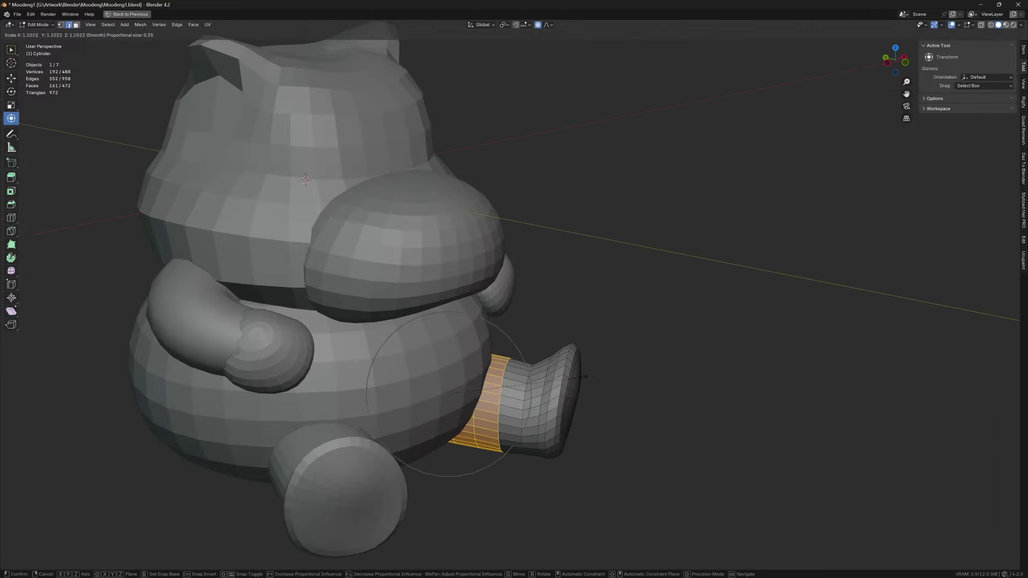
{"action": "left_click", "coordinate": [586, 376]}
{"action": "middle_click_drag", "start_coordinate": [427, 381], "coordinate": [421, 370]}
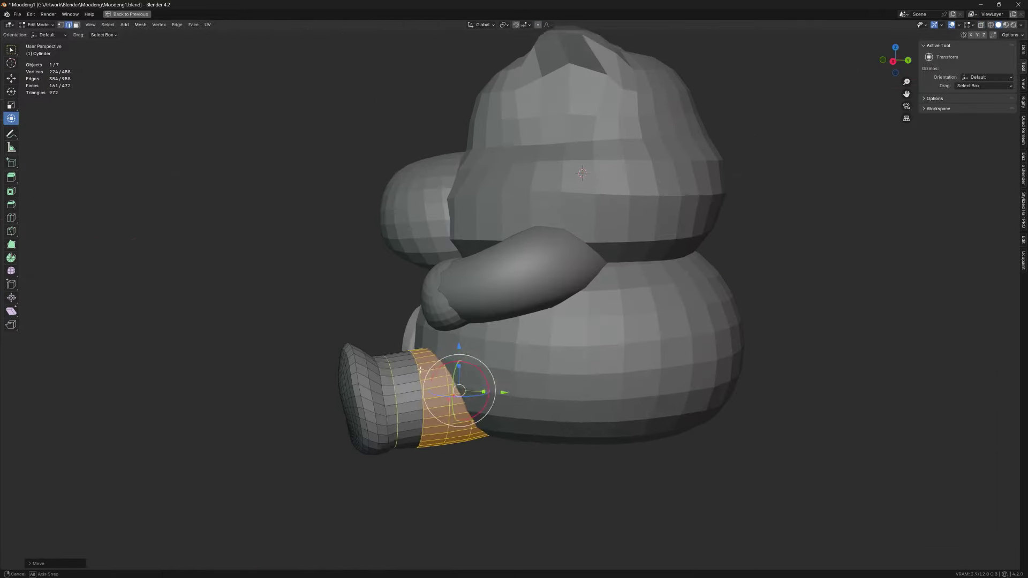
{"action": "key", "text": "Tab"}
{"action": "mouse_move", "coordinate": [356, 367]}
{"action": "middle_mouse_down"}
{"action": "mouse_move", "coordinate": [332, 443]}
{"action": "mouse_move", "coordinate": [416, 368]}
{"action": "mouse_move", "coordinate": [471, 372]}
{"action": "mouse_move", "coordinate": [436, 409]}
{"action": "mouse_move", "coordinate": [448, 402]}
{"action": "mouse_move", "coordinate": [422, 508]}
{"action": "mouse_move", "coordinate": [413, 402]}
{"action": "mouse_move", "coordinate": [321, 477]}
{"action": "mouse_move", "coordinate": [413, 378]}
{"action": "mouse_move", "coordinate": [436, 379]}
{"action": "mouse_move", "coordinate": [483, 343]}
{"action": "middle_mouse_up"}
{"action": "key", "text": "alt+q"}
Step: Grab-sculpt the arm, then move on to shaping the head mesh
{"action": "scroll", "coordinate": [531, 448], "scroll_direction": "up", "scroll_amount": 3}
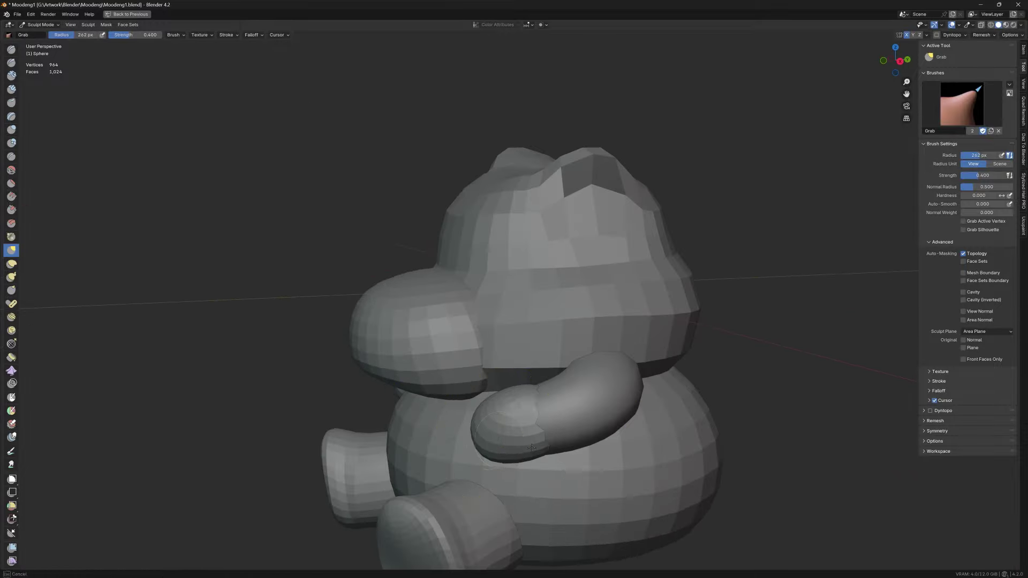
{"action": "left_click", "coordinate": [531, 447]}
{"action": "mouse_move", "coordinate": [531, 448]}
{"action": "middle_mouse_down"}
{"action": "mouse_move", "coordinate": [557, 397]}
{"action": "mouse_move", "coordinate": [528, 425]}
{"action": "mouse_move", "coordinate": [589, 368]}
{"action": "mouse_move", "coordinate": [578, 403]}
{"action": "mouse_move", "coordinate": [425, 436]}
{"action": "mouse_move", "coordinate": [500, 441]}
{"action": "mouse_move", "coordinate": [432, 386]}
{"action": "mouse_move", "coordinate": [573, 387]}
{"action": "mouse_move", "coordinate": [401, 391]}
{"action": "mouse_move", "coordinate": [528, 437]}
{"action": "mouse_move", "coordinate": [483, 390]}
{"action": "mouse_move", "coordinate": [402, 368]}
{"action": "mouse_move", "coordinate": [413, 321]}
{"action": "mouse_move", "coordinate": [471, 428]}
{"action": "mouse_move", "coordinate": [516, 321]}
{"action": "mouse_move", "coordinate": [493, 310]}
{"action": "middle_mouse_up"}
{"action": "scroll", "coordinate": [402, 391], "scroll_direction": "down", "scroll_amount": 5}
{"action": "scroll", "coordinate": [477, 445], "scroll_direction": "up", "scroll_amount": 3}
{"action": "key", "text": "alt+q"}
{"action": "scroll", "coordinate": [493, 310], "scroll_direction": "down", "scroll_amount": 4}
{"action": "key", "text": "Tab"}
{"action": "scroll", "coordinate": [440, 260], "scroll_direction": "up", "scroll_amount": 3}
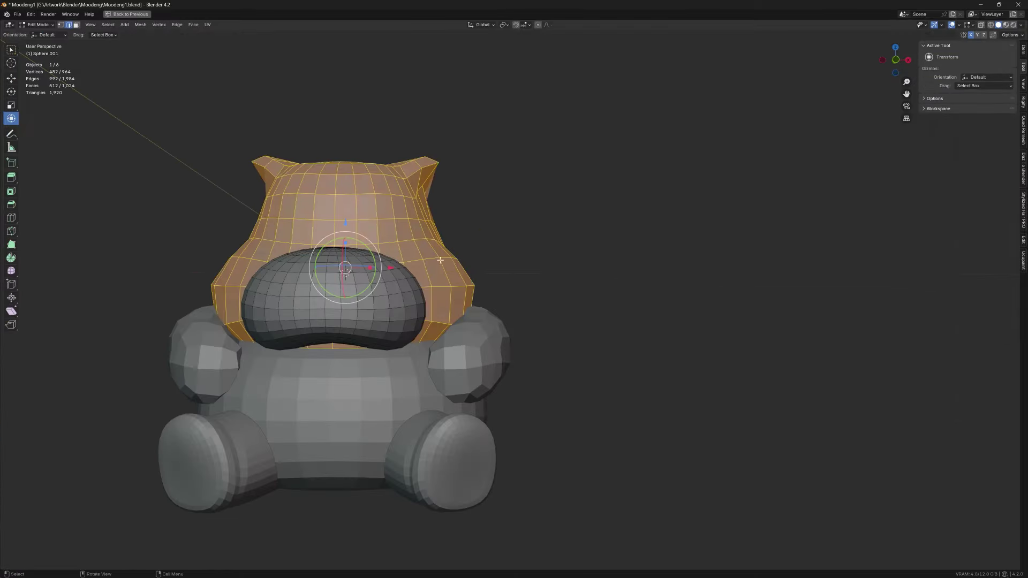
{"action": "key", "text": "Tab"}
Step: Rotate the leg cylinder and scale the body's belly faces
{"action": "mouse_move", "coordinate": [344, 252]}
{"action": "middle_mouse_down"}
{"action": "mouse_move", "coordinate": [399, 240]}
{"action": "mouse_move", "coordinate": [344, 236]}
{"action": "mouse_move", "coordinate": [496, 315]}
{"action": "mouse_move", "coordinate": [436, 367]}
{"action": "mouse_move", "coordinate": [576, 375]}
{"action": "middle_mouse_up"}
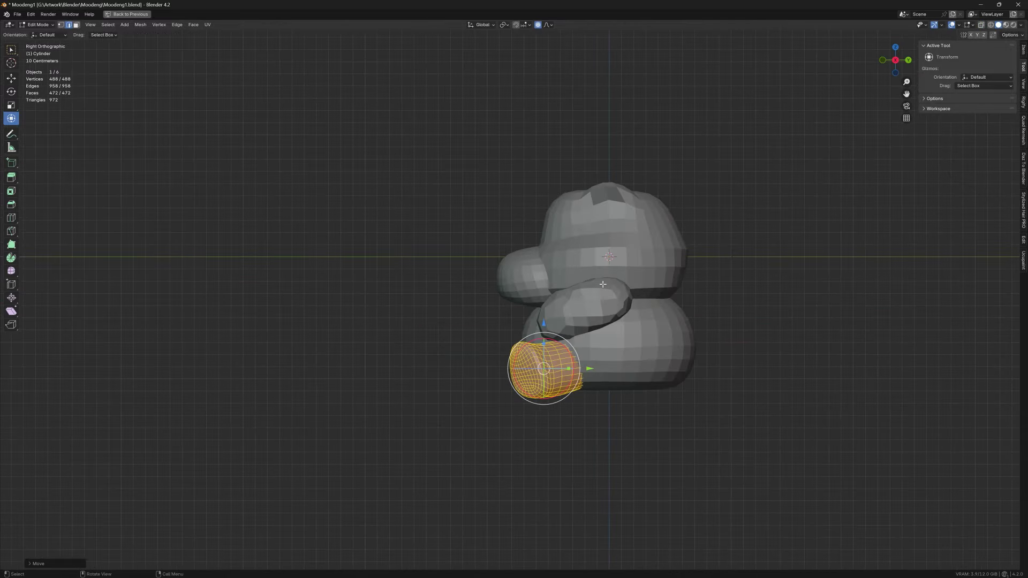
{"action": "scroll", "coordinate": [603, 285], "scroll_direction": "up", "scroll_amount": 2}
{"action": "left_click", "coordinate": [558, 355]}
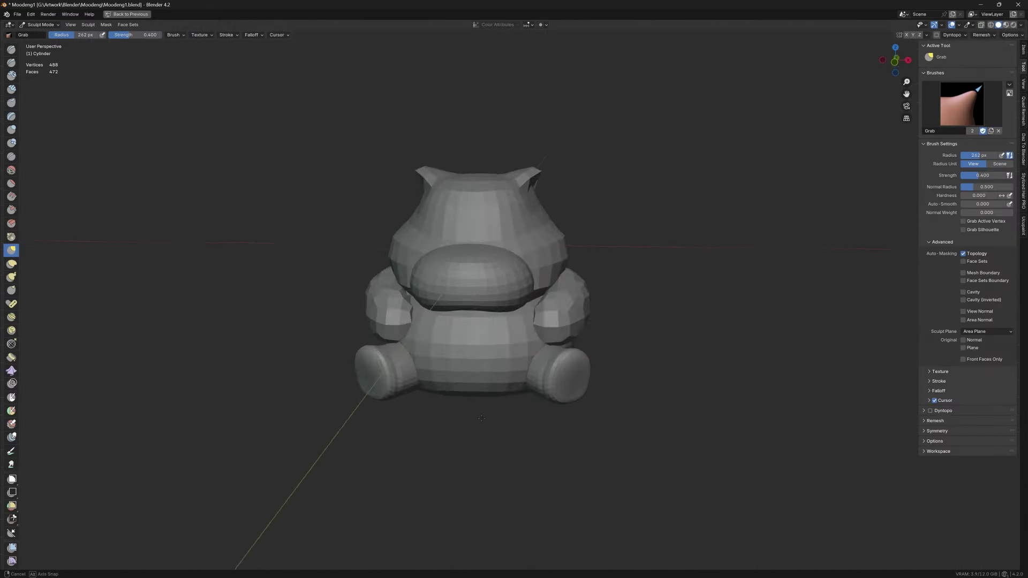
{"action": "mouse_move", "coordinate": [602, 383]}
{"action": "middle_mouse_down", "text": "shift"}
{"action": "mouse_move", "coordinate": [505, 436]}
{"action": "mouse_move", "coordinate": [557, 273]}
{"action": "mouse_move", "coordinate": [605, 288]}
{"action": "mouse_move", "coordinate": [551, 326]}
{"action": "mouse_move", "coordinate": [524, 425]}
{"action": "mouse_move", "coordinate": [580, 317]}
{"action": "mouse_move", "coordinate": [620, 310]}
{"action": "mouse_move", "coordinate": [597, 436]}
{"action": "mouse_move", "coordinate": [592, 421]}
{"action": "middle_mouse_up", "text": "shift"}
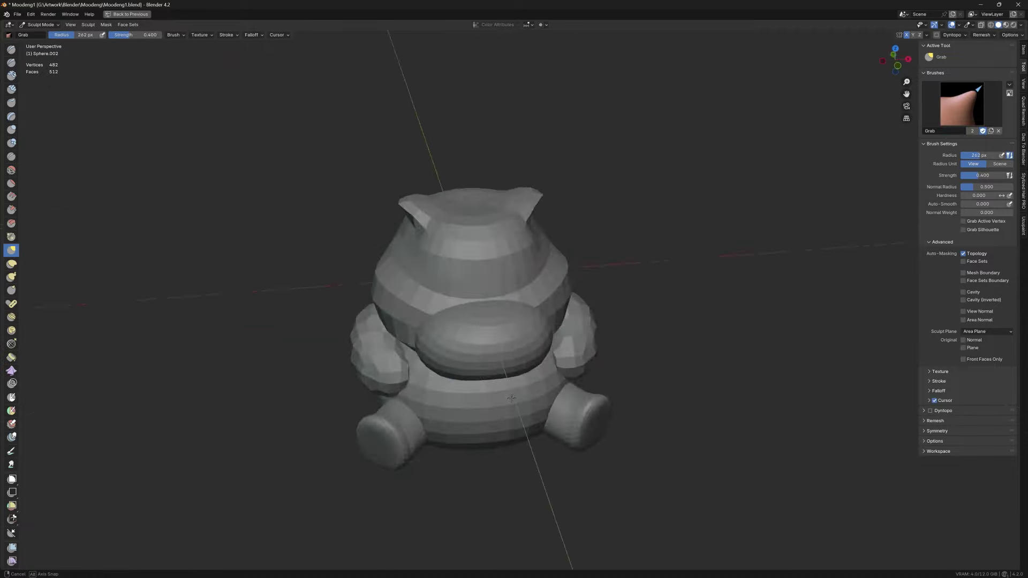
{"action": "key", "text": "Tab"}
{"action": "middle_click_drag", "start_coordinate": [504, 363], "coordinate": [505, 383]}
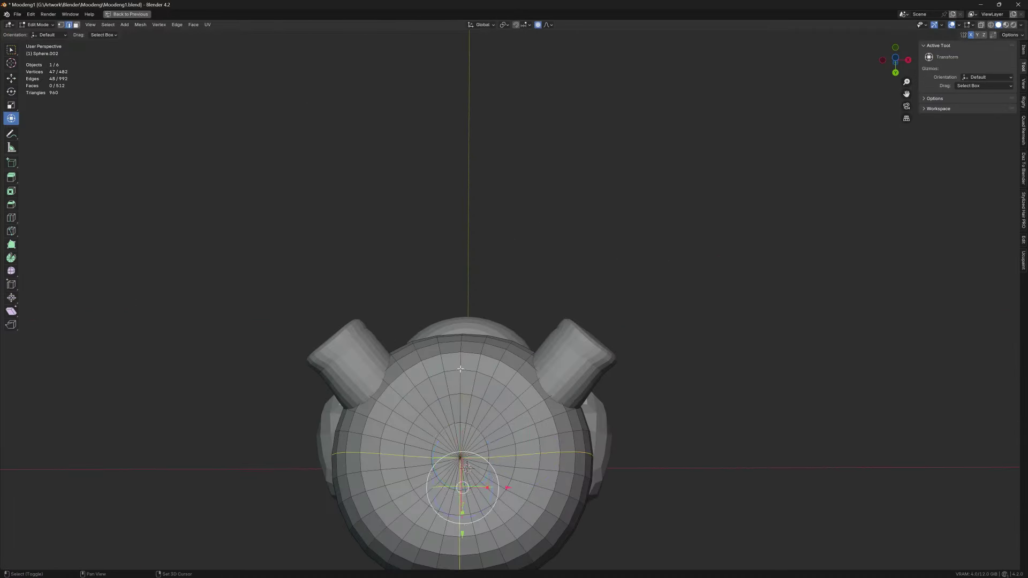
{"action": "mouse_move", "coordinate": [467, 467]}
{"action": "middle_mouse_down"}
{"action": "mouse_move", "coordinate": [739, 330]}
{"action": "mouse_move", "coordinate": [539, 26]}
{"action": "middle_mouse_up"}
{"action": "scroll", "coordinate": [471, 466], "scroll_direction": "up", "scroll_amount": 3}
{"action": "left_click", "coordinate": [735, 279]}
{"action": "mouse_move", "coordinate": [735, 279]}
{"action": "middle_mouse_down"}
{"action": "mouse_move", "coordinate": [514, 322]}
{"action": "mouse_move", "coordinate": [514, 300]}
{"action": "middle_mouse_up"}
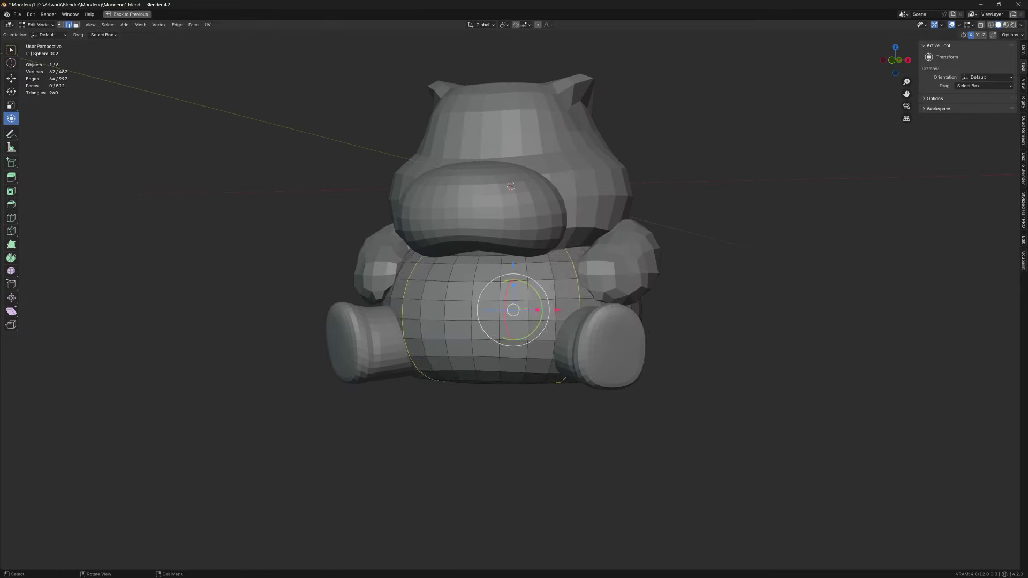
Step: Grab-sculpt the body around the legs from front and top views
{"action": "key", "text": "ctrl+Tab"}
{"action": "middle_click_drag", "start_coordinate": [615, 346], "coordinate": [602, 388]}
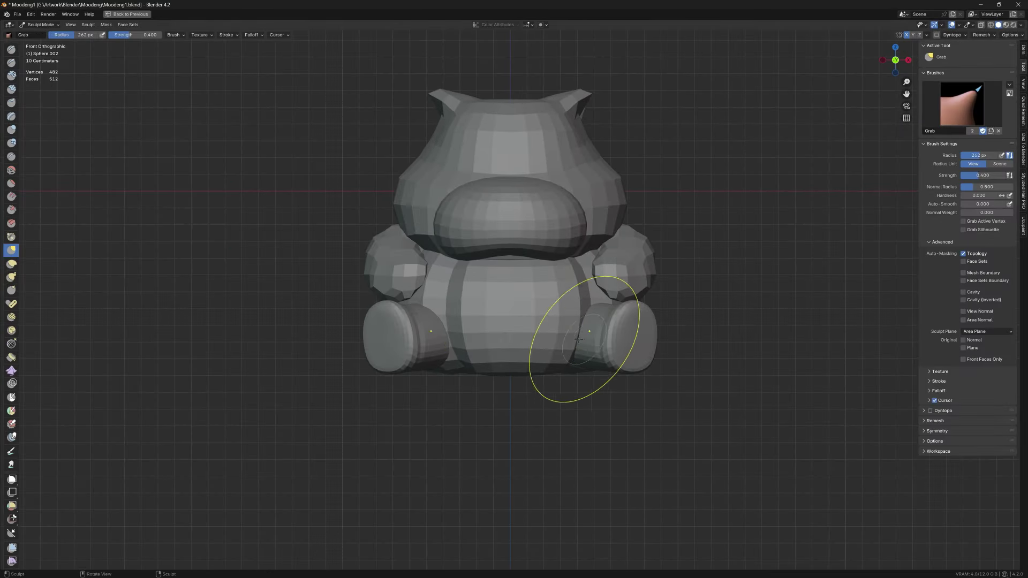
{"action": "middle_click_drag", "start_coordinate": [462, 338], "coordinate": [583, 320]}
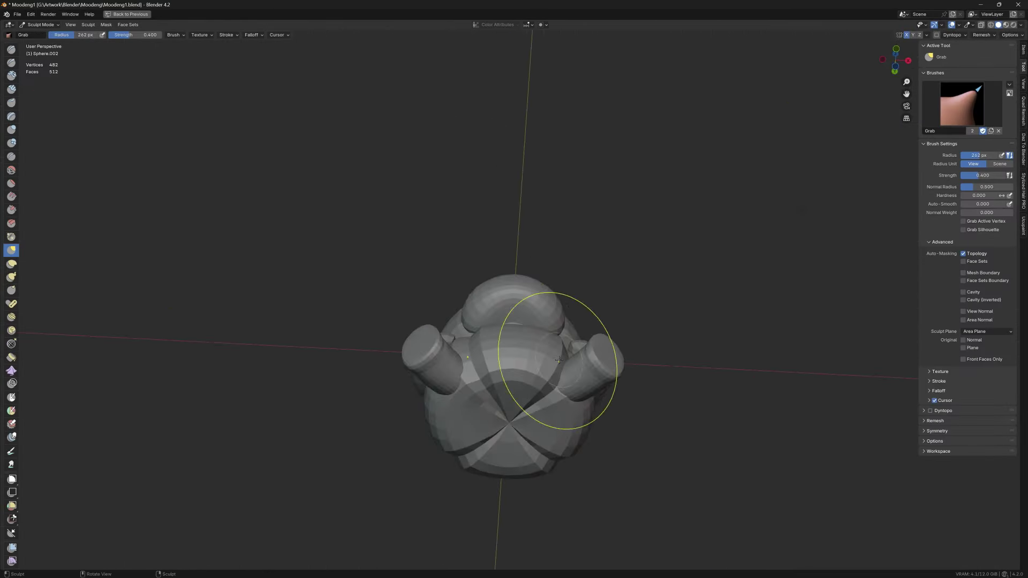
{"action": "key", "text": "ctrl+Tab"}
{"action": "mouse_move", "coordinate": [539, 370]}
{"action": "middle_mouse_down"}
{"action": "mouse_move", "coordinate": [514, 321]}
{"action": "mouse_move", "coordinate": [526, 338]}
{"action": "mouse_move", "coordinate": [436, 271]}
{"action": "middle_mouse_up"}
{"action": "left_click", "coordinate": [342, 402]}
{"action": "key", "text": "ctrl+Tab"}
{"action": "scroll", "coordinate": [615, 310], "scroll_direction": "down", "scroll_amount": 3}
Step: Adjust the arm and foot pieces, then select and frame the bun atop the head
{"action": "middle_click_drag", "start_coordinate": [616, 311], "coordinate": [616, 390]}
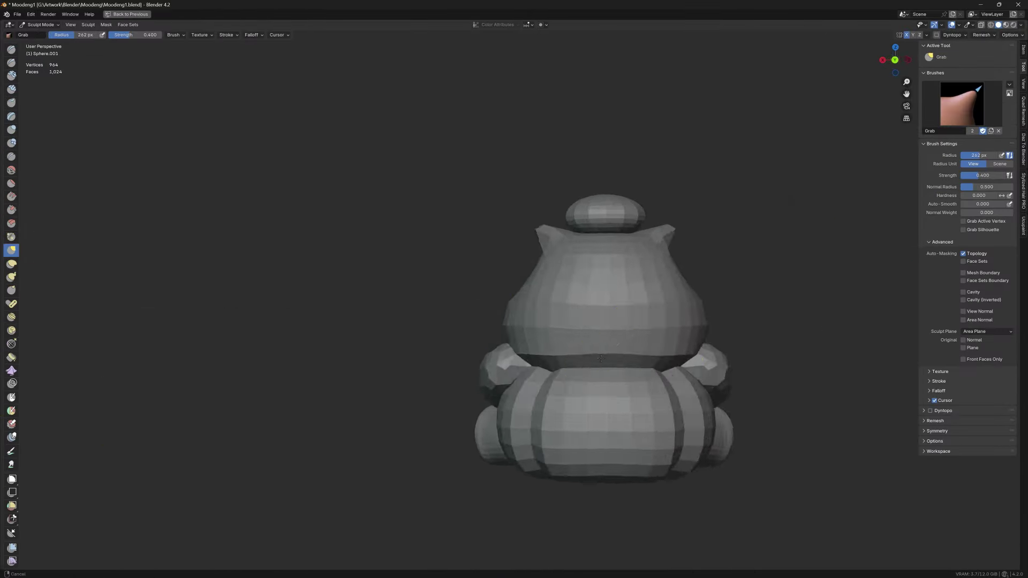
{"action": "middle_click_drag", "start_coordinate": [576, 355], "coordinate": [577, 418]}
{"action": "key", "text": "ctrl+Tab"}
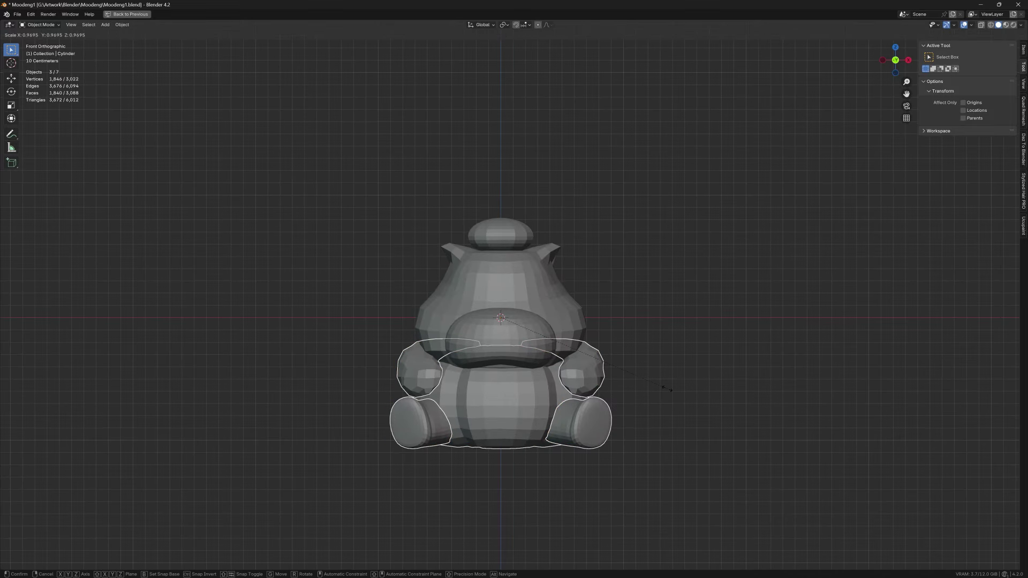
{"action": "key", "text": "ctrl+z"}
{"action": "key", "text": "ctrl+z"}
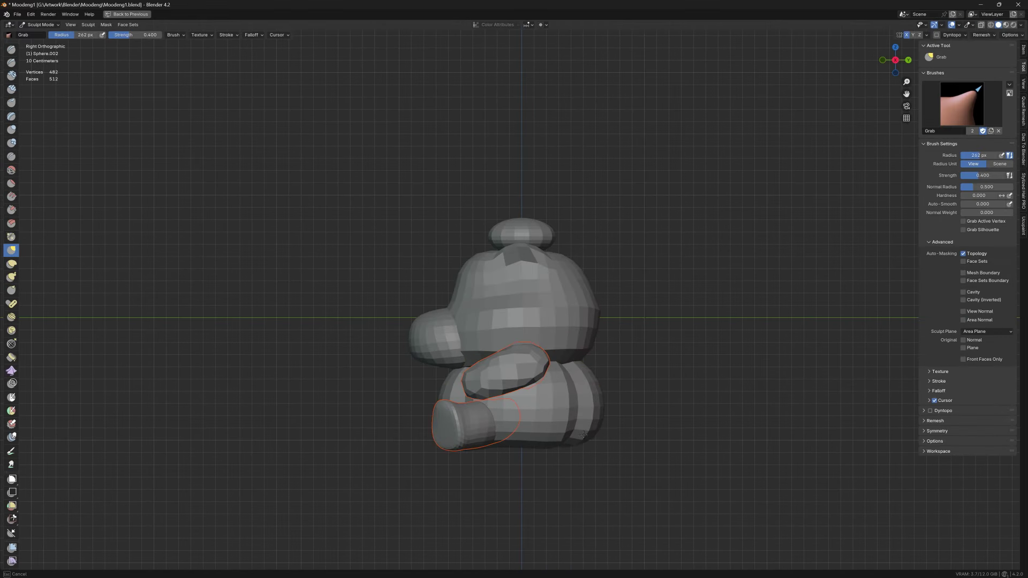
{"action": "key", "text": "ctrl+Tab"}
{"action": "left_click", "coordinate": [549, 240]}
{"action": "key", "text": "KP_Decimal"}
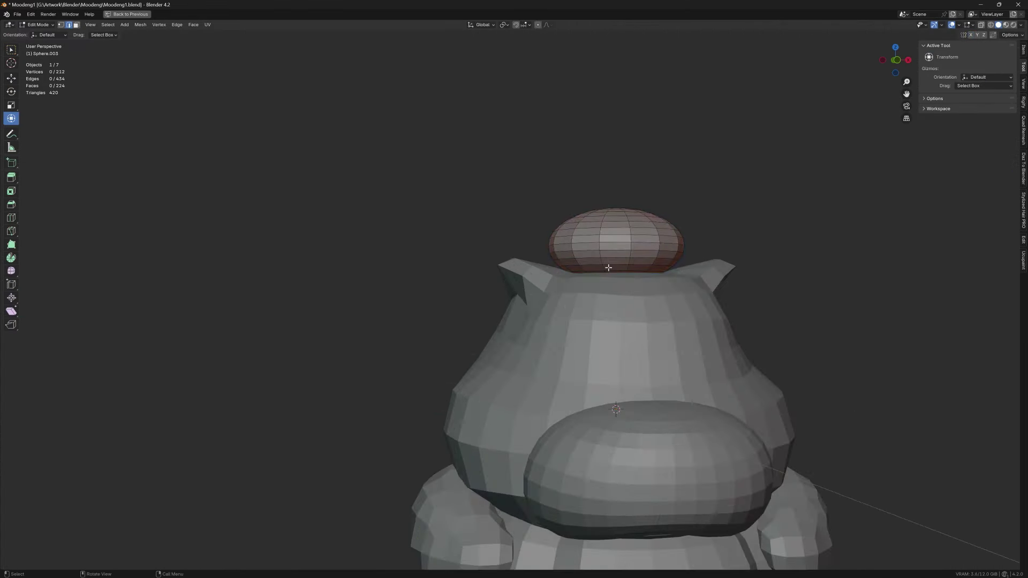
Step: Extrude the bun's top into a stem scaled to 2.127 and shape the pumpkin hat
{"action": "key", "text": "Tab"}
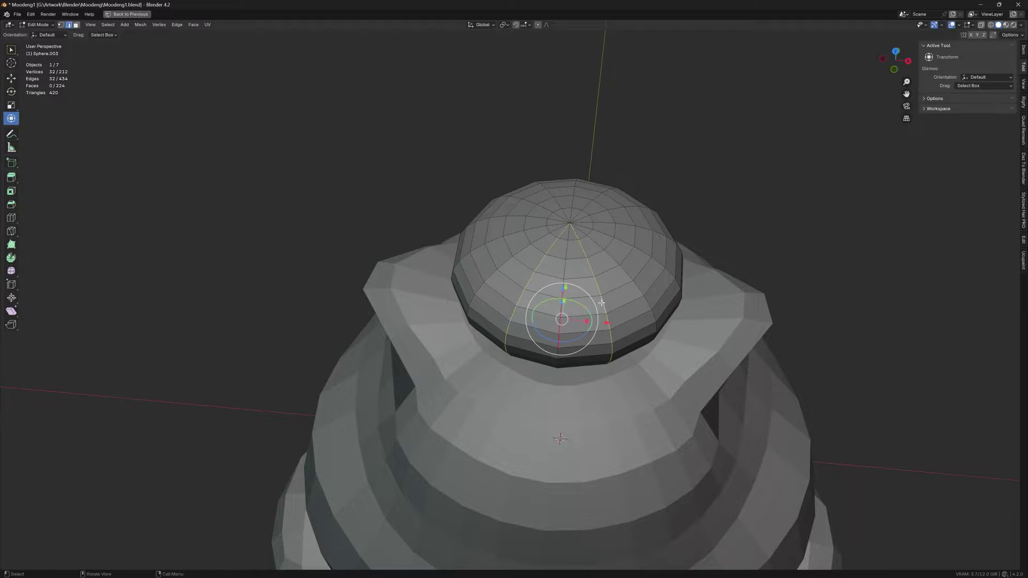
{"action": "middle_click_drag", "start_coordinate": [602, 303], "coordinate": [890, 402]}
{"action": "key", "text": "space"}
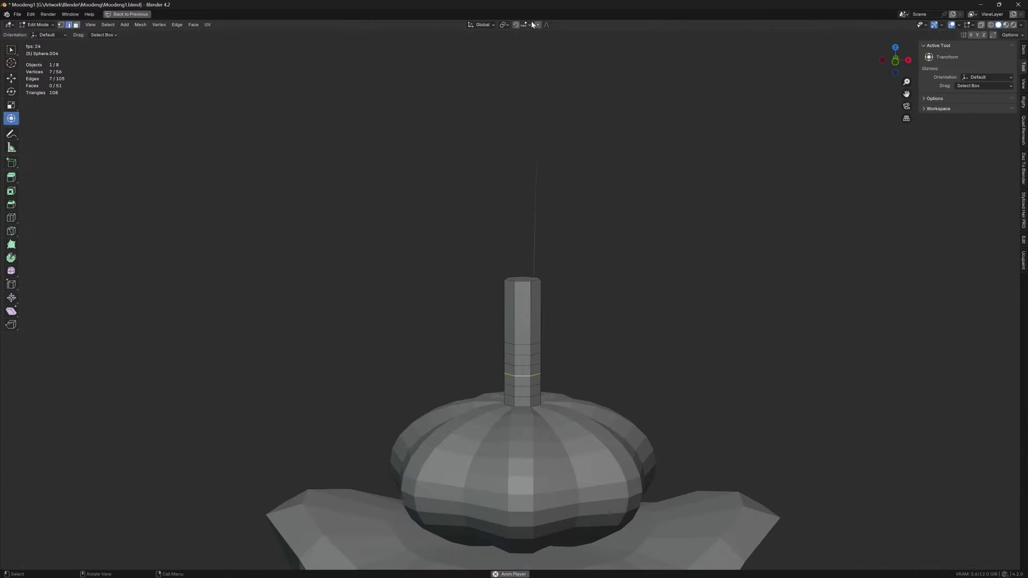
{"action": "left_click", "coordinate": [617, 402]}
{"action": "middle_click_drag", "start_coordinate": [589, 349], "coordinate": [562, 300]}
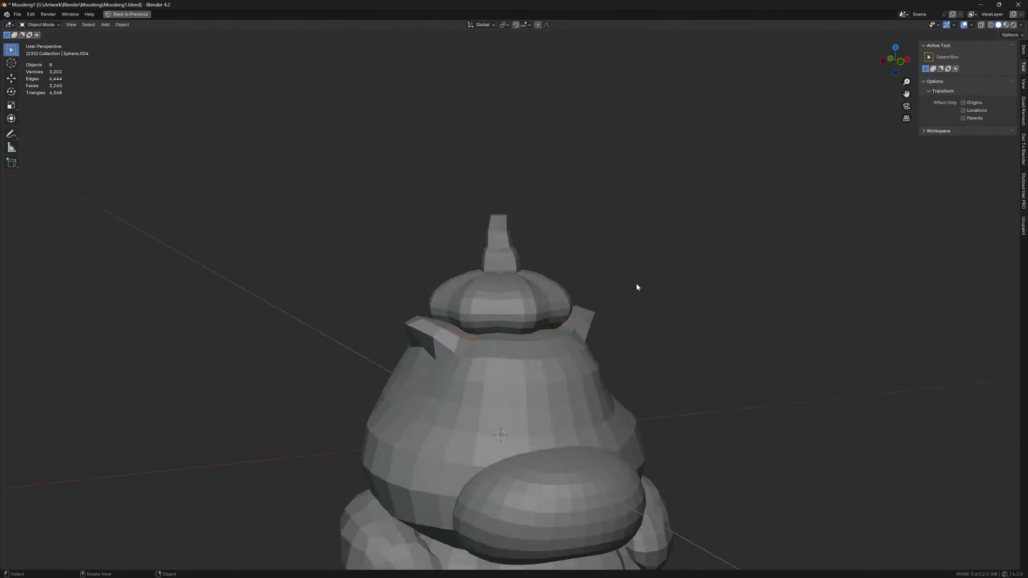
{"action": "mouse_move", "coordinate": [523, 332]}
{"action": "middle_mouse_down"}
{"action": "mouse_move", "coordinate": [498, 269]}
{"action": "mouse_move", "coordinate": [509, 371]}
{"action": "middle_mouse_up"}
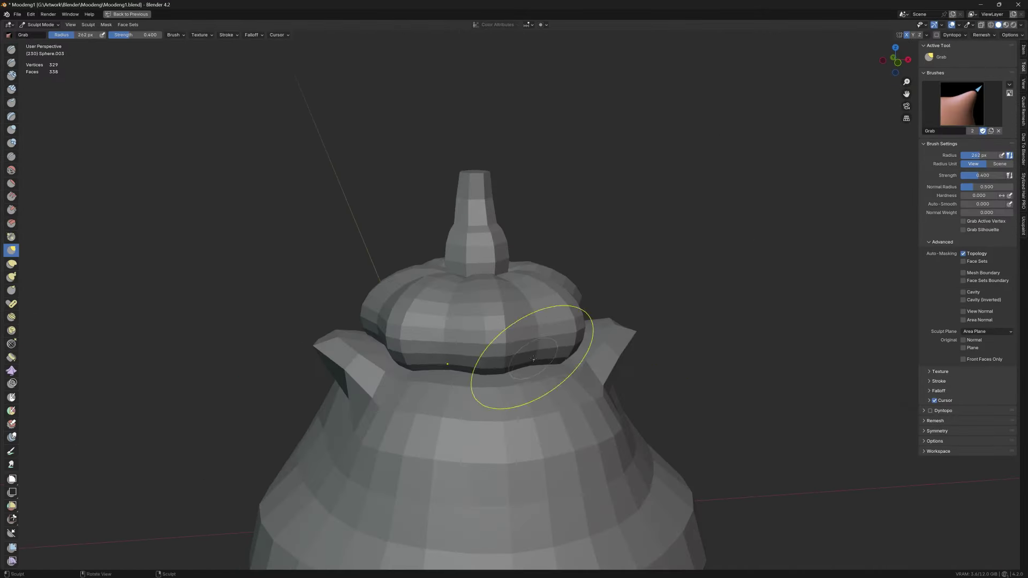
{"action": "scroll", "coordinate": [629, 333], "scroll_direction": "down", "scroll_amount": 3}
{"action": "middle_click_drag", "start_coordinate": [629, 332], "coordinate": [603, 312]}
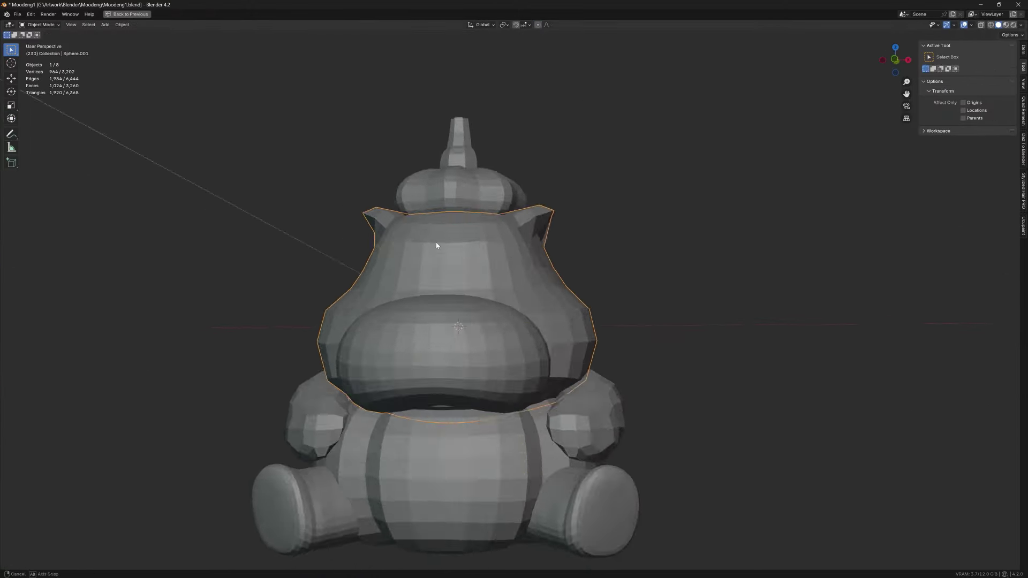
Step: Voxel-remesh the head and shape a hollow, cupped ear beside the pumpkin hat
{"action": "left_click", "coordinate": [543, 404]}
{"action": "mouse_move", "coordinate": [542, 405]}
{"action": "middle_mouse_down"}
{"action": "mouse_move", "coordinate": [562, 207]}
{"action": "mouse_move", "coordinate": [385, 436]}
{"action": "mouse_move", "coordinate": [412, 444]}
{"action": "mouse_move", "coordinate": [642, 134]}
{"action": "middle_mouse_up"}
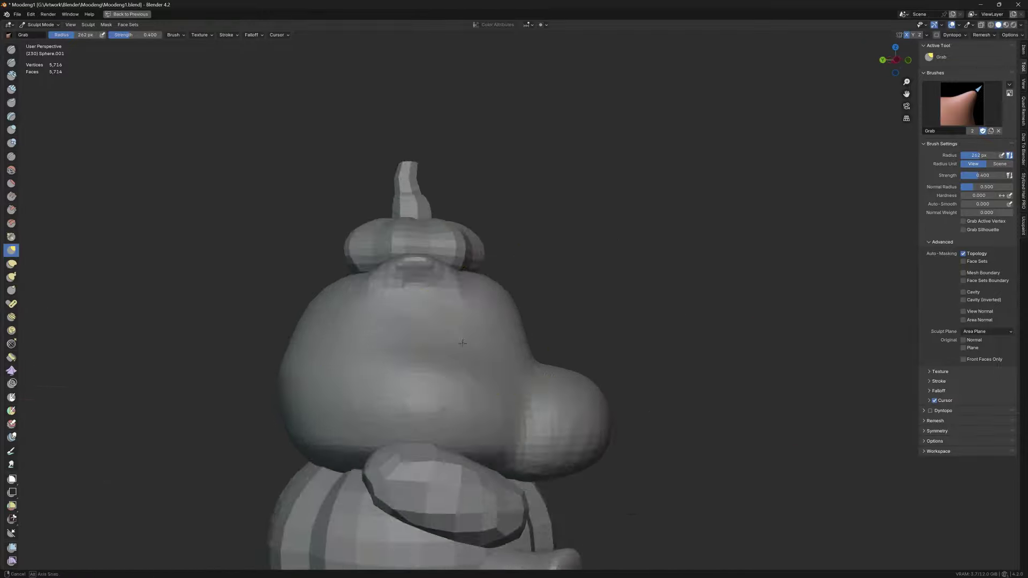
{"action": "scroll", "coordinate": [682, 87], "scroll_direction": "up", "scroll_amount": 5}
{"action": "middle_click_drag", "start_coordinate": [535, 262], "coordinate": [586, 260]}
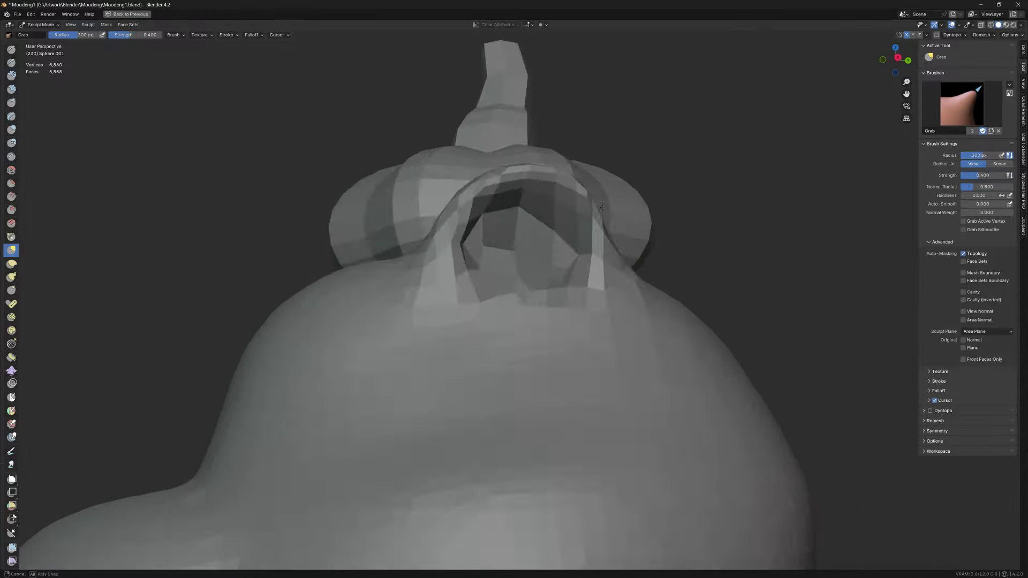
{"action": "middle_click_drag", "start_coordinate": [493, 253], "coordinate": [578, 236]}
{"action": "scroll", "coordinate": [627, 189], "scroll_direction": "up", "scroll_amount": 2}
{"action": "scroll", "coordinate": [626, 189], "scroll_direction": "down", "scroll_amount": 4}
{"action": "mouse_move", "coordinate": [626, 189]}
{"action": "middle_mouse_down"}
{"action": "mouse_move", "coordinate": [609, 321]}
{"action": "mouse_move", "coordinate": [552, 379]}
{"action": "mouse_move", "coordinate": [586, 416]}
{"action": "mouse_move", "coordinate": [319, 397]}
{"action": "middle_mouse_up"}
{"action": "key", "text": "i"}
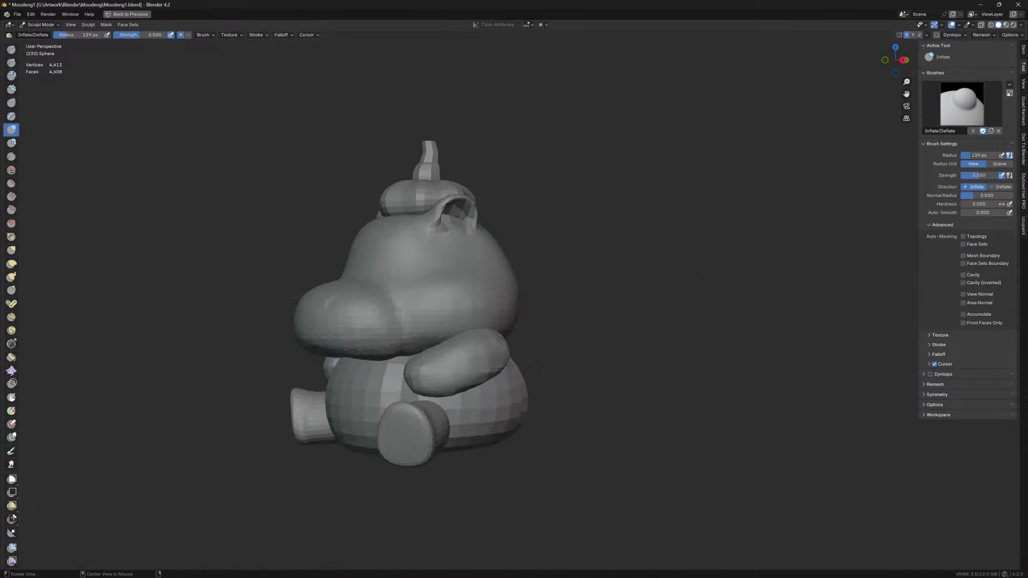
Step: Carve sharp finger creases into the hippo's arm with the Draw Sharp brush
{"action": "mouse_move", "coordinate": [450, 362]}
{"action": "middle_mouse_down"}
{"action": "mouse_move", "coordinate": [515, 384]}
{"action": "mouse_move", "coordinate": [436, 408]}
{"action": "middle_mouse_up"}
{"action": "scroll", "coordinate": [436, 408], "scroll_direction": "up", "scroll_amount": 2}
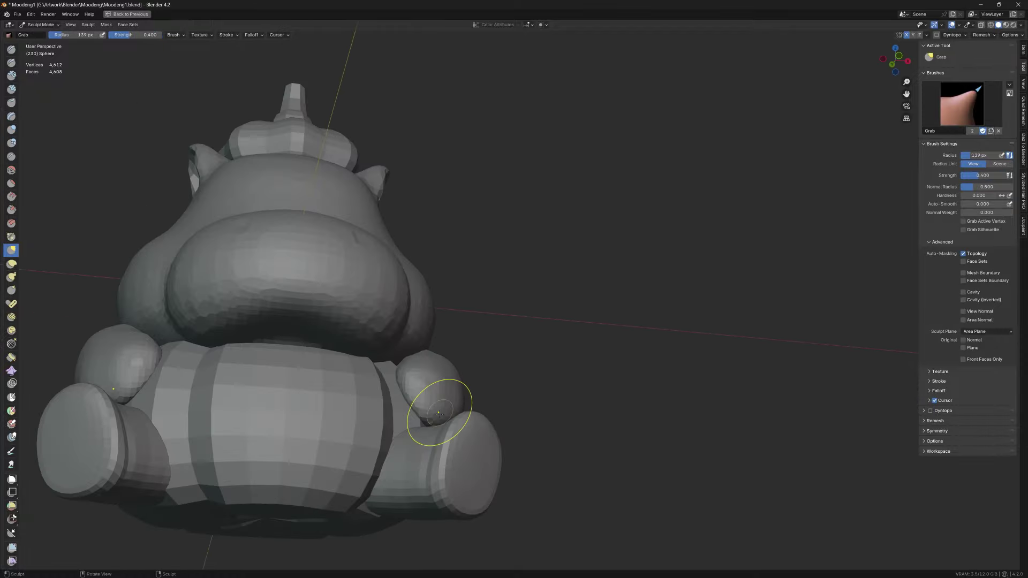
{"action": "scroll", "coordinate": [378, 432], "scroll_direction": "up", "scroll_amount": 3}
{"action": "scroll", "coordinate": [395, 444], "scroll_direction": "up", "scroll_amount": 2}
{"action": "key", "text": "shift+space"}
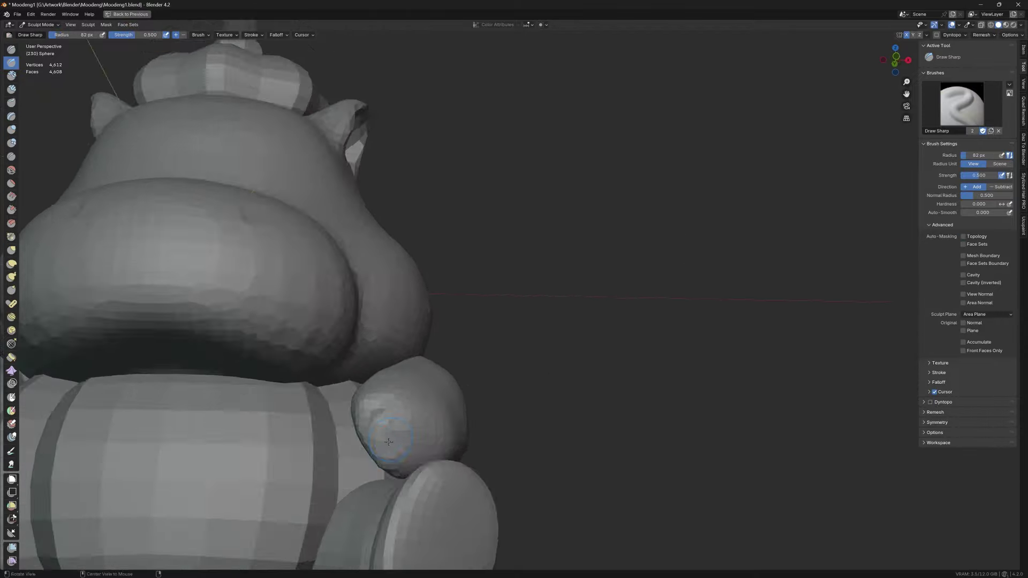
{"action": "left_click_drag", "start_coordinate": [395, 444], "coordinate": [405, 446]}
{"action": "scroll", "coordinate": [405, 446], "scroll_direction": "down", "scroll_amount": 3}
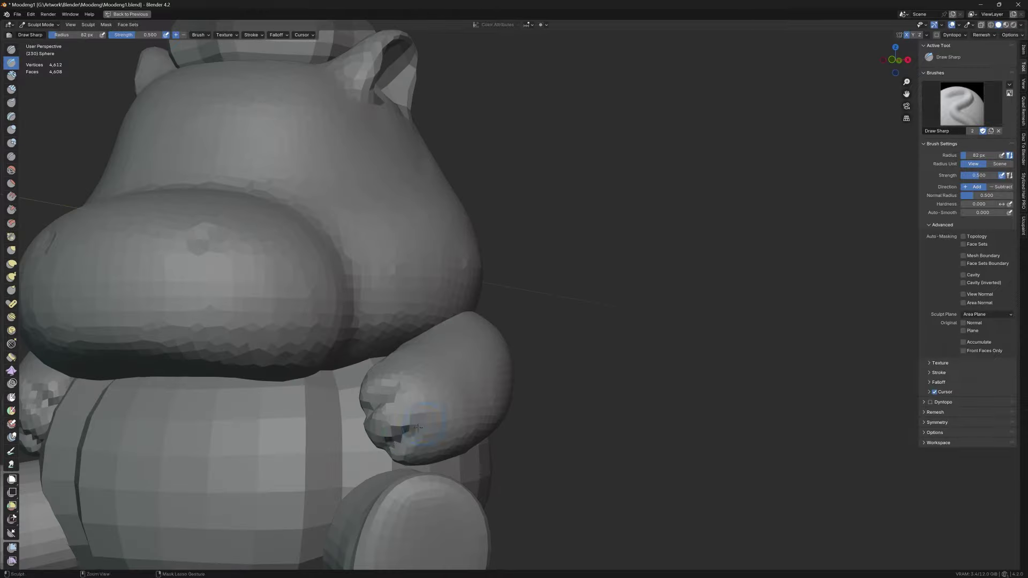
{"action": "scroll", "coordinate": [499, 415], "scroll_direction": "down", "scroll_amount": 3}
{"action": "mouse_move", "coordinate": [508, 425]}
{"action": "middle_mouse_down"}
{"action": "mouse_move", "coordinate": [536, 420]}
{"action": "mouse_move", "coordinate": [649, 445]}
{"action": "mouse_move", "coordinate": [635, 356]}
{"action": "mouse_move", "coordinate": [608, 408]}
{"action": "mouse_move", "coordinate": [578, 357]}
{"action": "mouse_move", "coordinate": [638, 348]}
{"action": "middle_mouse_up"}
{"action": "scroll", "coordinate": [649, 446], "scroll_direction": "up", "scroll_amount": 3}
{"action": "scroll", "coordinate": [649, 446], "scroll_direction": "down", "scroll_amount": 5}
Step: Tweak the surface with the Grab brush and save Moodeng1.blend
{"action": "key", "text": "g"}
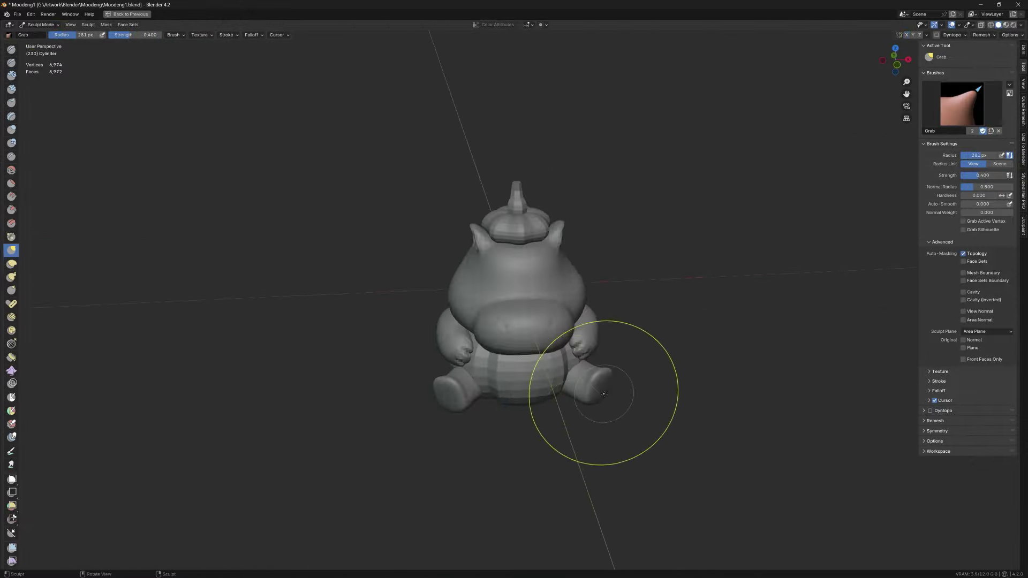
{"action": "scroll", "coordinate": [608, 416], "scroll_direction": "up", "scroll_amount": 2}
{"action": "scroll", "coordinate": [585, 425], "scroll_direction": "up", "scroll_amount": 5}
{"action": "key", "text": "ctrl+s"}
Step: Carve toe creases into the foot with the Draw Sharp brush
{"action": "mouse_move", "coordinate": [585, 425]}
{"action": "middle_mouse_down"}
{"action": "mouse_move", "coordinate": [615, 448]}
{"action": "mouse_move", "coordinate": [478, 436]}
{"action": "mouse_move", "coordinate": [578, 331]}
{"action": "mouse_move", "coordinate": [585, 418]}
{"action": "middle_mouse_up"}
{"action": "scroll", "coordinate": [477, 437], "scroll_direction": "down", "scroll_amount": 3}
{"action": "key", "text": "x"}
{"action": "scroll", "coordinate": [535, 375], "scroll_direction": "up", "scroll_amount": 3}
{"action": "scroll", "coordinate": [578, 331], "scroll_direction": "up", "scroll_amount": 2}
{"action": "scroll", "coordinate": [578, 330], "scroll_direction": "down", "scroll_amount": 3}
{"action": "scroll", "coordinate": [579, 331], "scroll_direction": "down", "scroll_amount": 5}
Step: Subdivide the belly, raising its subdivision to level 3
{"action": "key", "text": "ctrl+Tab"}
{"action": "key", "text": "ctrl+1"}
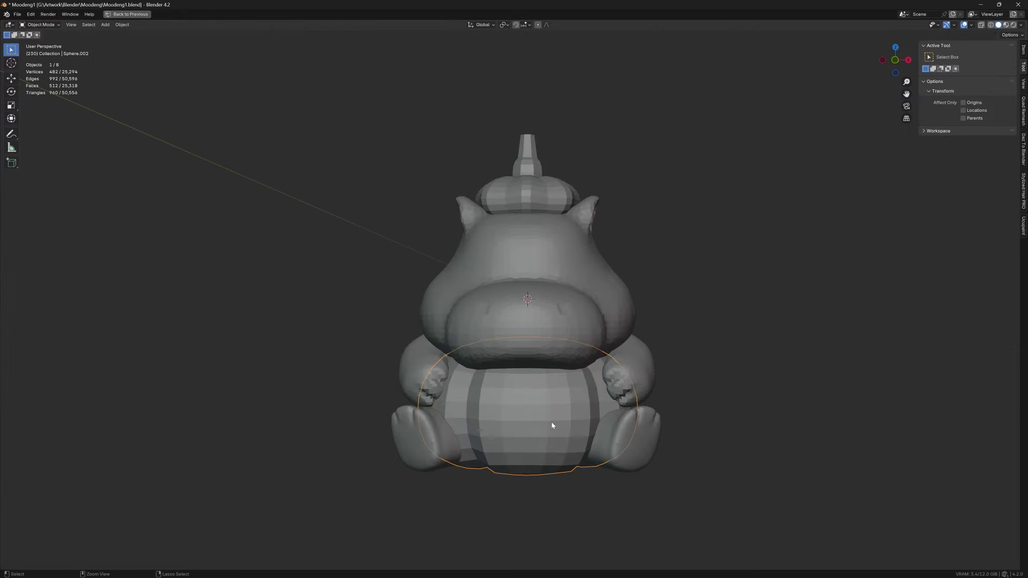
{"action": "key", "text": "ctrl+Tab"}
{"action": "key", "text": "2"}
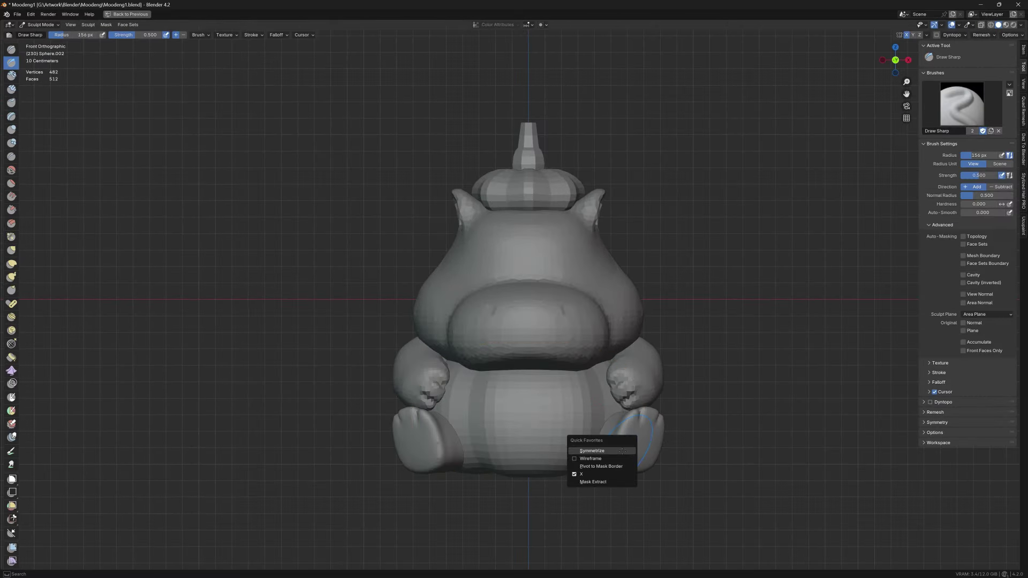
{"action": "mouse_move", "coordinate": [568, 433]}
{"action": "middle_mouse_down"}
{"action": "mouse_move", "coordinate": [589, 348]}
{"action": "mouse_move", "coordinate": [612, 425]}
{"action": "mouse_move", "coordinate": [597, 440]}
{"action": "mouse_move", "coordinate": [546, 448]}
{"action": "mouse_move", "coordinate": [608, 459]}
{"action": "mouse_move", "coordinate": [629, 439]}
{"action": "mouse_move", "coordinate": [597, 436]}
{"action": "mouse_move", "coordinate": [590, 452]}
{"action": "middle_mouse_up"}
{"action": "key", "text": "ctrl+Tab"}
{"action": "key", "text": "4"}
{"action": "key", "text": "ctrl+3"}
Step: Add an edge loop to the belly and reapply level 3 subdivision
{"action": "key", "text": "ctrl+Tab"}
{"action": "key", "text": "6"}
{"action": "key", "text": "Escape"}
{"action": "key", "text": "Tab"}
{"action": "key", "text": "ctrl+3"}
{"action": "key", "text": "ctrl+Tab"}
{"action": "key", "text": "2"}
Step: Select the pumpkin hat and add two new vertical edge loops to it
{"action": "key", "text": "ctrl+Tab"}
{"action": "left_click", "coordinate": [561, 271]}
{"action": "key", "text": "Tab"}
{"action": "key", "text": "KP_Decimal"}
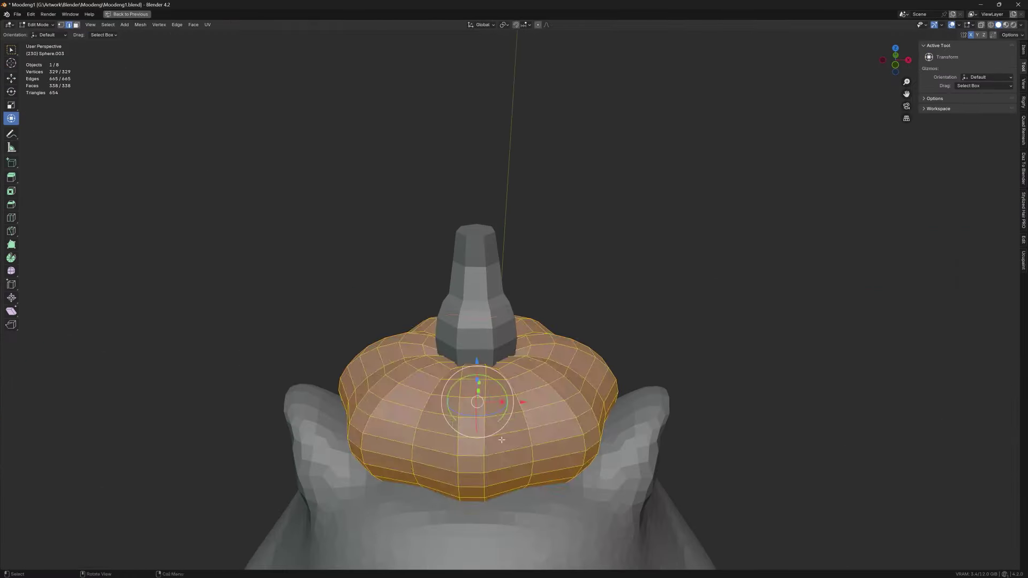
{"action": "key", "text": "alt+a"}
{"action": "key", "text": "ctrl+r"}
{"action": "left_click", "coordinate": [528, 432]}
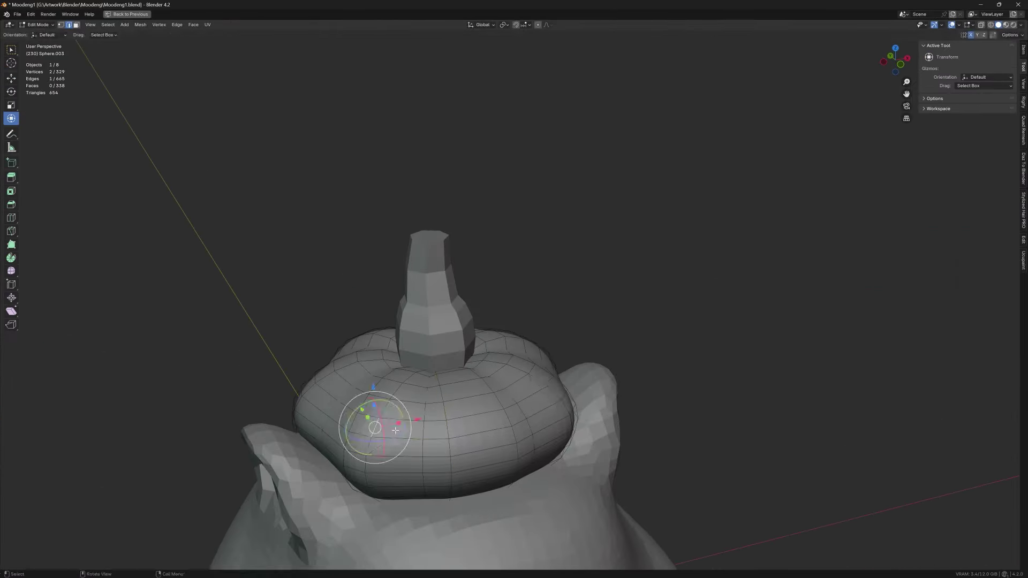
Step: Shrink the pumpkin hat's ring to 0.859 and check it from the front
{"action": "mouse_move", "coordinate": [395, 430]}
{"action": "middle_mouse_down"}
{"action": "mouse_move", "coordinate": [402, 449]}
{"action": "mouse_move", "coordinate": [315, 441]}
{"action": "mouse_move", "coordinate": [287, 494]}
{"action": "mouse_move", "coordinate": [510, 435]}
{"action": "mouse_move", "coordinate": [305, 395]}
{"action": "middle_mouse_up"}
{"action": "key", "text": "Tab"}
{"action": "key", "text": "Tab"}
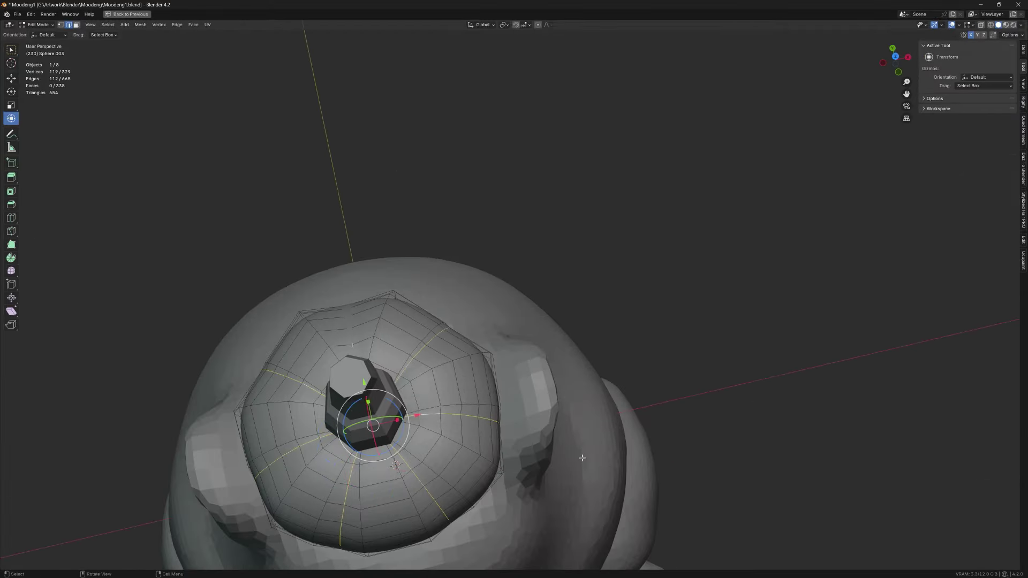
{"action": "left_click", "coordinate": [556, 455]}
{"action": "middle_click_drag", "start_coordinate": [556, 455], "coordinate": [498, 408]}
{"action": "key", "text": "Tab"}
{"action": "scroll", "coordinate": [619, 398], "scroll_direction": "down", "scroll_amount": 5}
{"action": "mouse_move", "coordinate": [618, 398]}
{"action": "middle_mouse_down"}
{"action": "mouse_move", "coordinate": [570, 393]}
{"action": "mouse_move", "coordinate": [501, 430]}
{"action": "middle_mouse_up"}
Step: Extrude a new face at the stem's base and widen the base ring
{"action": "key", "text": "Tab"}
{"action": "scroll", "coordinate": [501, 431], "scroll_direction": "up", "scroll_amount": 2}
{"action": "key", "text": "e"}
{"action": "left_click", "coordinate": [566, 446]}
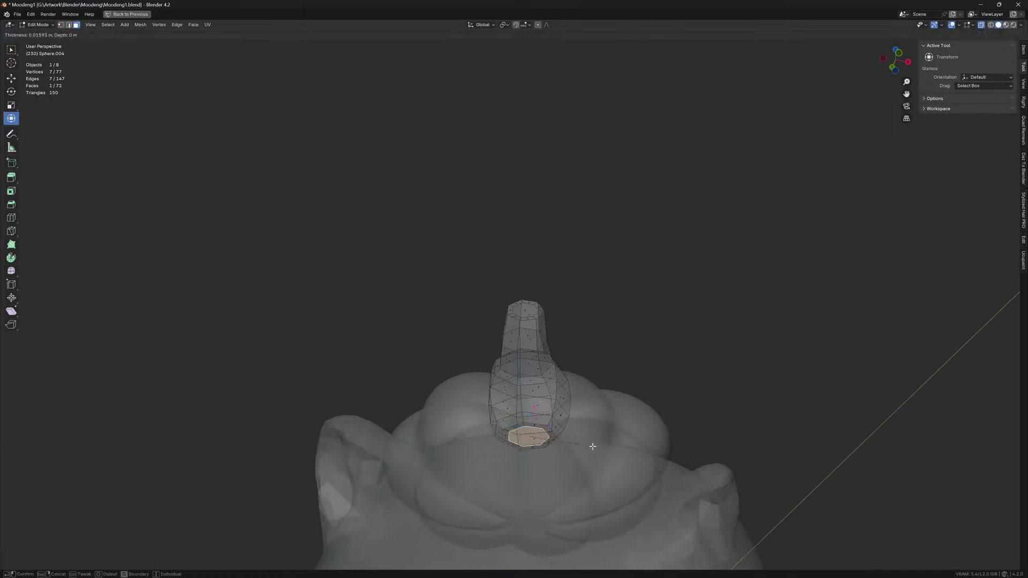
{"action": "middle_click_drag", "start_coordinate": [567, 445], "coordinate": [620, 385]}
{"action": "scroll", "coordinate": [569, 409], "scroll_direction": "up", "scroll_amount": 3}
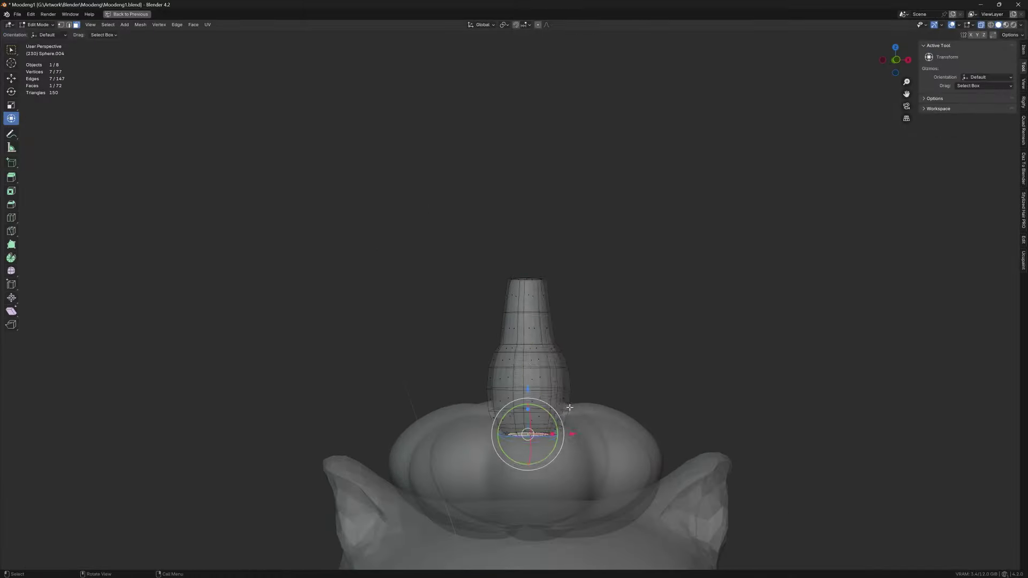
{"action": "left_click", "coordinate": [653, 456]}
{"action": "middle_click_drag", "start_coordinate": [693, 340], "coordinate": [610, 354]}
{"action": "key", "text": "ctrl+Tab"}
{"action": "key", "text": "KP_1"}
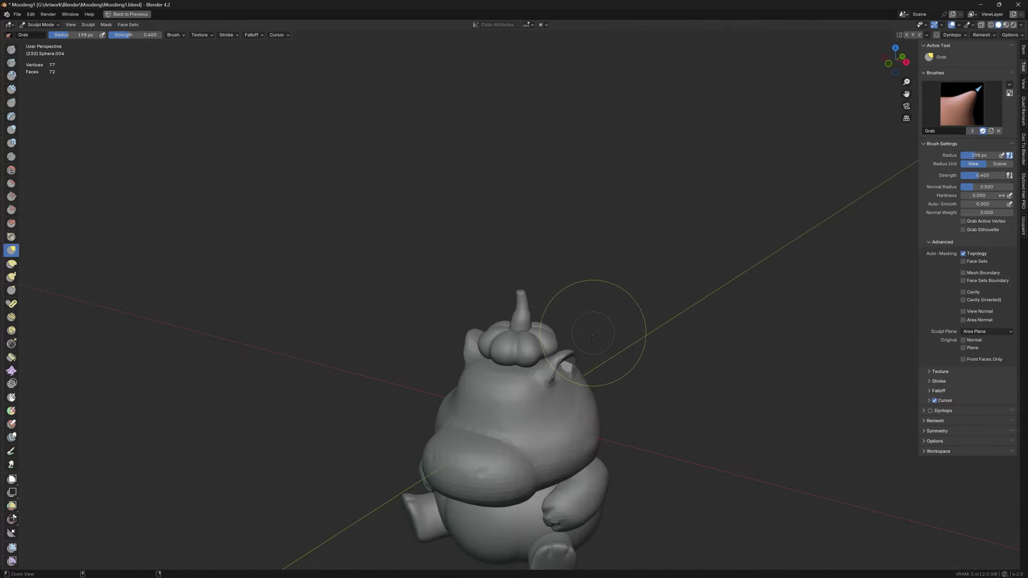
Step: Carve two eye hollows into the hippo's face from a front view
{"action": "key", "text": "alt+q"}
{"action": "key", "text": "KP_1"}
{"action": "scroll", "coordinate": [542, 360], "scroll_direction": "up", "scroll_amount": 5}
{"action": "middle_click_drag", "start_coordinate": [495, 384], "coordinate": [536, 381]}
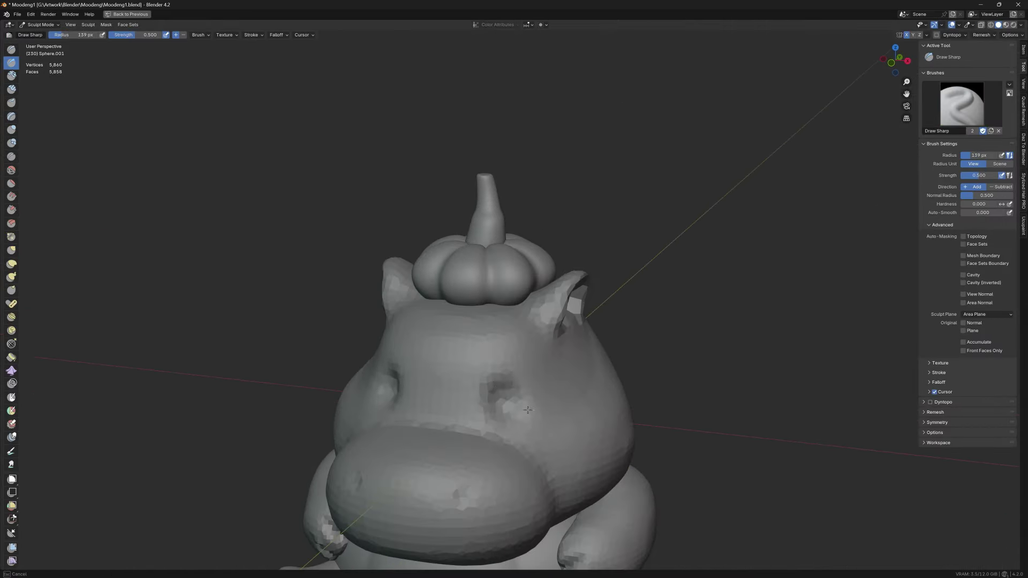
{"action": "key", "text": "ctrl+Tab"}
{"action": "key", "text": "ctrl+space"}
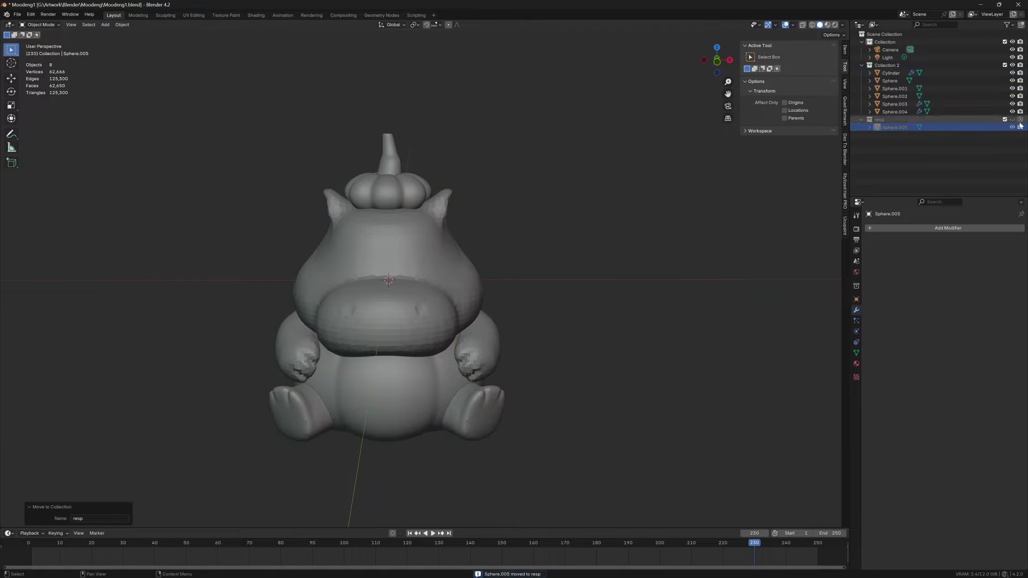
Step: Turn the head right, grab-sculpt the surface, and subdivide the new eye sphere
{"action": "key", "text": "ctrl+z"}
{"action": "key", "text": "ctrl+space"}
{"action": "mouse_move", "coordinate": [475, 288]}
{"action": "middle_mouse_down"}
{"action": "mouse_move", "coordinate": [537, 261]}
{"action": "mouse_move", "coordinate": [501, 241]}
{"action": "mouse_move", "coordinate": [585, 306]}
{"action": "middle_mouse_up"}
{"action": "key", "text": "g"}
{"action": "key", "text": "ctrl+z"}
{"action": "key", "text": "ctrl+z"}
Step: Resize the eyeball and move it into its socket from a side view
{"action": "scroll", "coordinate": [650, 306], "scroll_direction": "down", "scroll_amount": 5}
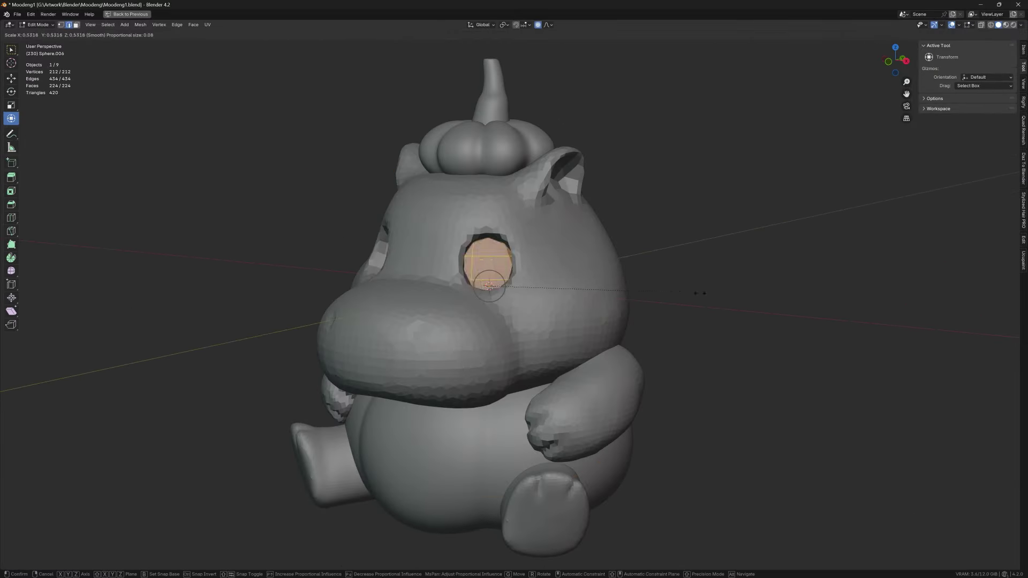
{"action": "key", "text": "Tab"}
{"action": "key", "text": "KP_3"}
{"action": "key", "text": "s"}
{"action": "left_click", "coordinate": [534, 268]}
{"action": "middle_click_drag", "start_coordinate": [533, 268], "coordinate": [524, 221]}
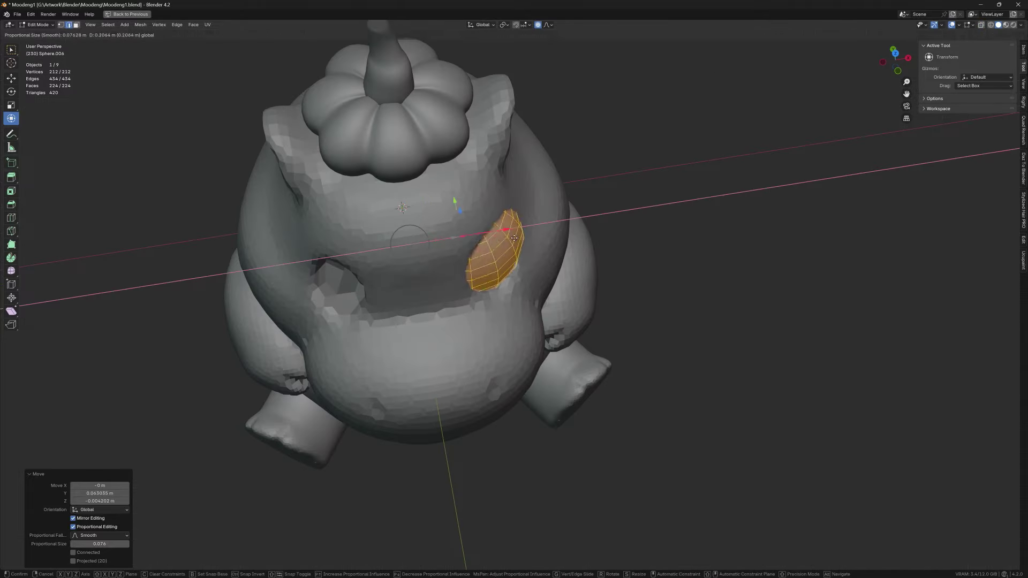
{"action": "key", "text": "Tab"}
Step: Select the hippo body and start sculpting it in a full-window 3D view
{"action": "key", "text": "ctrl+space"}
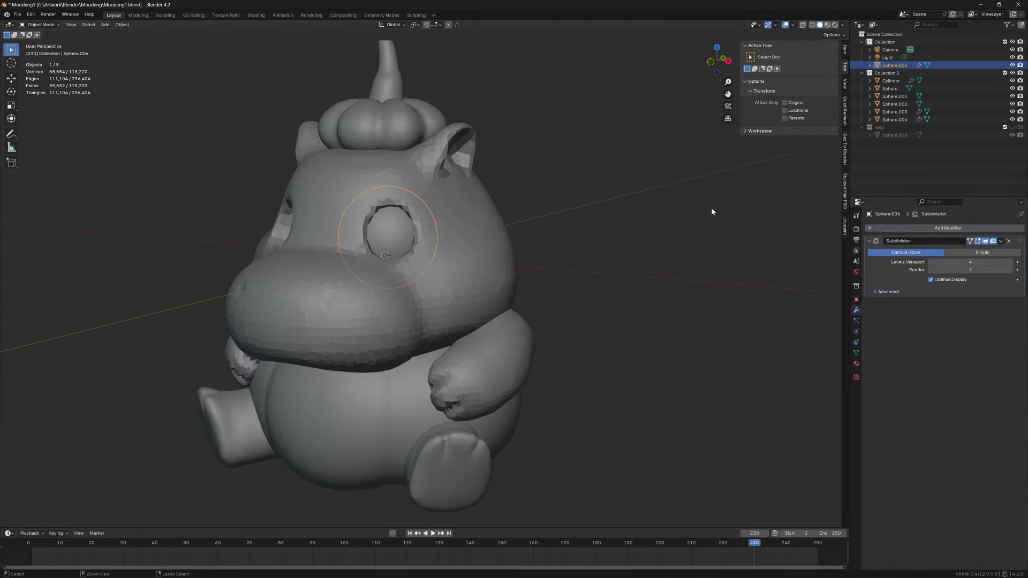
{"action": "key", "text": "KP_1"}
{"action": "left_click", "coordinate": [581, 241]}
{"action": "key", "text": "ctrl+alt+space"}
{"action": "key", "text": "ctrl+Tab"}
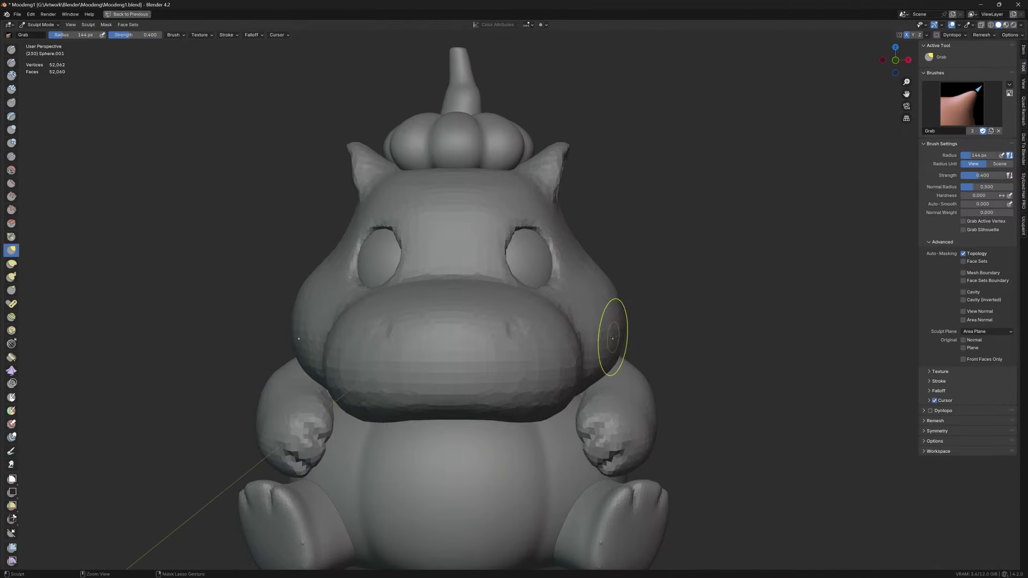
{"action": "mouse_move", "coordinate": [549, 311]}
{"action": "middle_mouse_down"}
{"action": "mouse_move", "coordinate": [459, 356]}
{"action": "mouse_move", "coordinate": [585, 383]}
{"action": "mouse_move", "coordinate": [542, 354]}
{"action": "middle_mouse_up"}
{"action": "mouse_move", "coordinate": [469, 252]}
{"action": "middle_mouse_down"}
{"action": "mouse_move", "coordinate": [537, 354]}
{"action": "mouse_move", "coordinate": [582, 293]}
{"action": "mouse_move", "coordinate": [519, 394]}
{"action": "mouse_move", "coordinate": [570, 360]}
{"action": "mouse_move", "coordinate": [494, 357]}
{"action": "middle_mouse_up"}
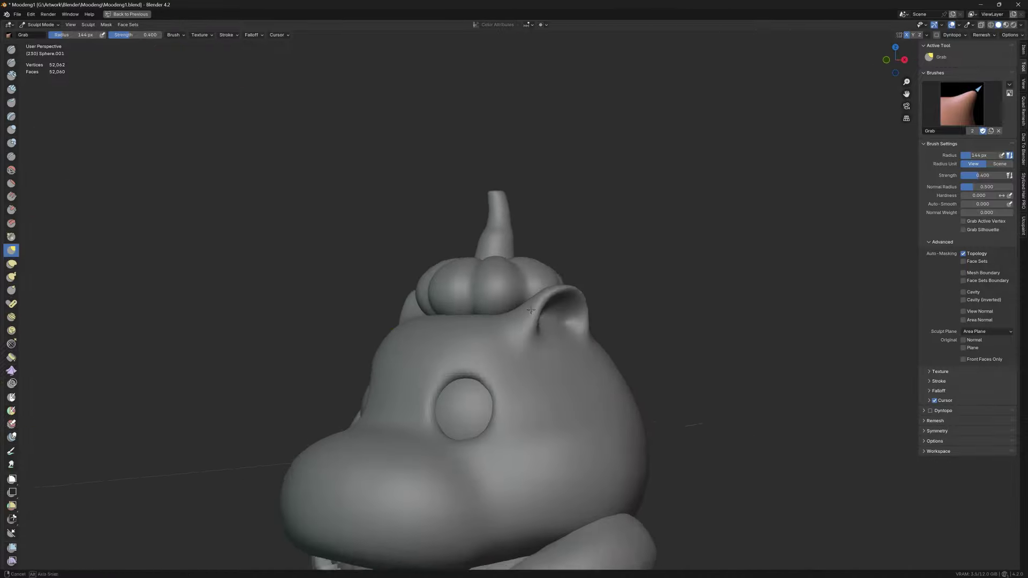
Step: Enlarge the brush and carve pinched nostrils into the snout with Draw Sharp
{"action": "key", "text": "f"}
{"action": "middle_click_drag", "start_coordinate": [548, 335], "coordinate": [526, 321]}
{"action": "key", "text": "f"}
{"action": "mouse_move", "coordinate": [452, 346]}
{"action": "middle_mouse_down"}
{"action": "mouse_move", "coordinate": [519, 377]}
{"action": "mouse_move", "coordinate": [522, 294]}
{"action": "middle_mouse_up"}
{"action": "scroll", "coordinate": [519, 302], "scroll_direction": "down", "scroll_amount": 2}
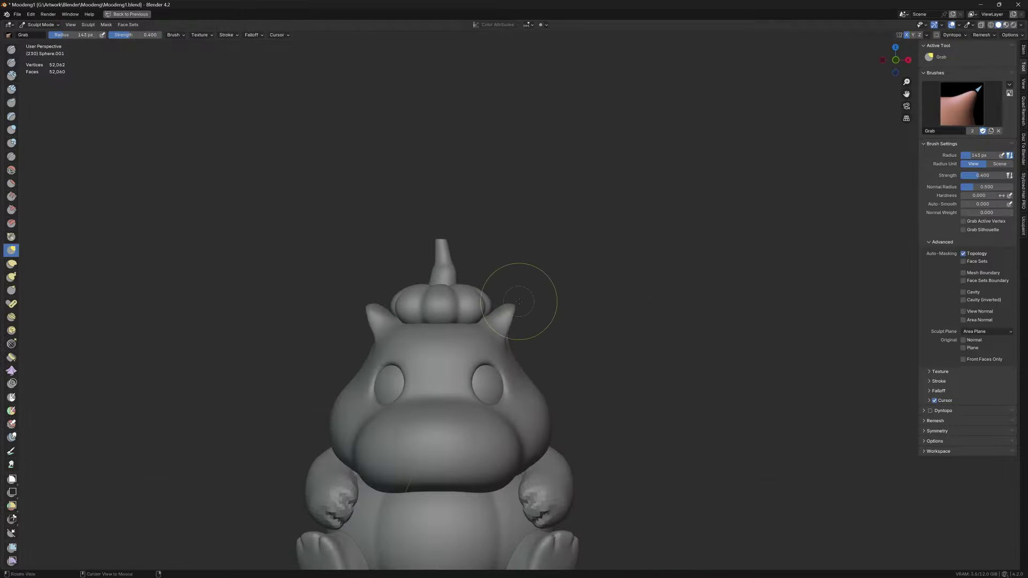
{"action": "middle_click_drag", "start_coordinate": [697, 349], "coordinate": [470, 420]}
{"action": "left_click", "coordinate": [11, 62]}
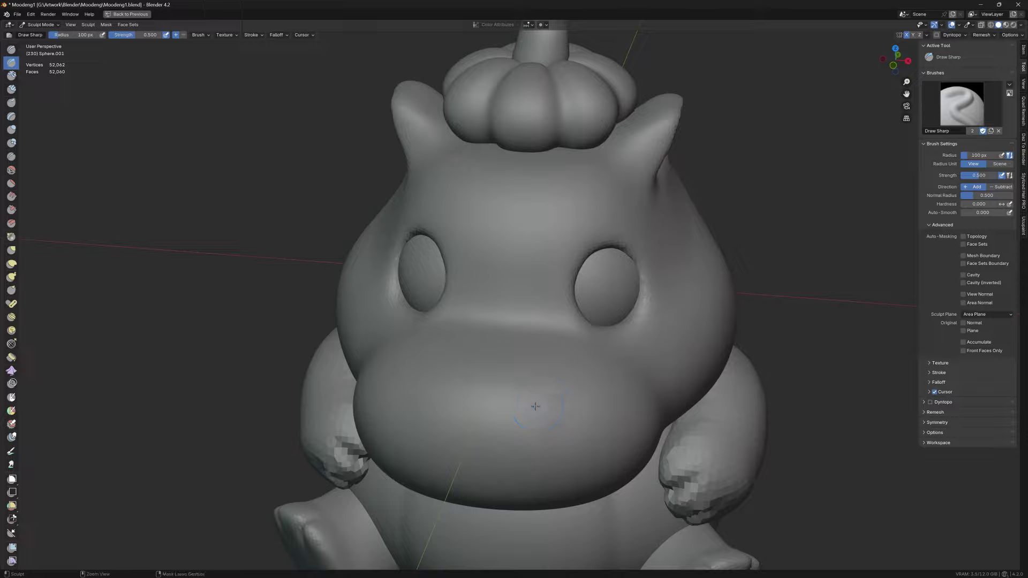
{"action": "scroll", "coordinate": [594, 401], "scroll_direction": "up", "scroll_amount": 3}
{"action": "mouse_move", "coordinate": [568, 386]}
{"action": "middle_mouse_down"}
{"action": "mouse_move", "coordinate": [594, 400]}
{"action": "mouse_move", "coordinate": [573, 415]}
{"action": "middle_mouse_up"}
{"action": "key", "text": "p"}
{"action": "scroll", "coordinate": [570, 422], "scroll_direction": "down", "scroll_amount": 3}
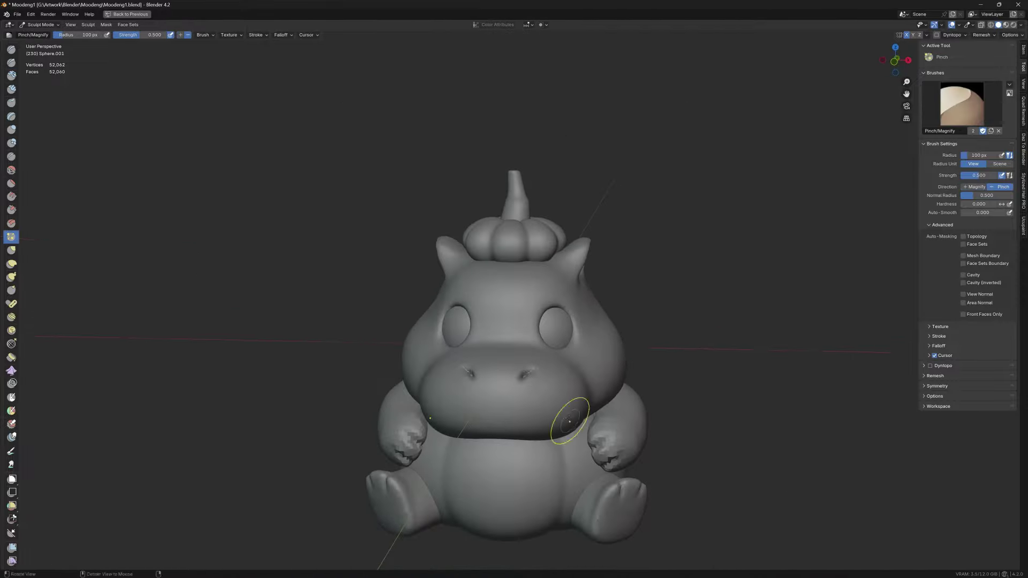
{"action": "middle_click_drag", "start_coordinate": [660, 339], "coordinate": [598, 375]}
Step: Sculpt finger creases into the arms' hands using Draw Sharp, Pinch, Inflate and Grab
{"action": "key", "text": "alt+q"}
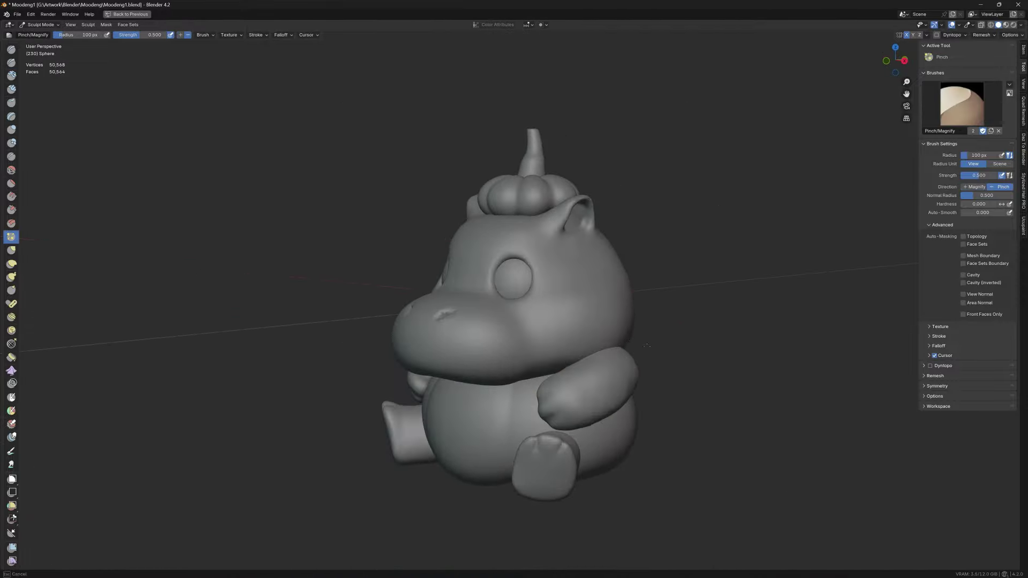
{"action": "scroll", "coordinate": [648, 459], "scroll_direction": "up", "scroll_amount": 5}
{"action": "key", "text": "shift+x"}
{"action": "mouse_move", "coordinate": [648, 459]}
{"action": "middle_mouse_down"}
{"action": "mouse_move", "coordinate": [566, 488]}
{"action": "mouse_move", "coordinate": [536, 429]}
{"action": "mouse_move", "coordinate": [638, 452]}
{"action": "mouse_move", "coordinate": [633, 393]}
{"action": "mouse_move", "coordinate": [643, 423]}
{"action": "mouse_move", "coordinate": [792, 395]}
{"action": "middle_mouse_up"}
{"action": "key", "text": "p"}
{"action": "scroll", "coordinate": [633, 393], "scroll_direction": "down", "scroll_amount": 4}
{"action": "scroll", "coordinate": [654, 413], "scroll_direction": "up", "scroll_amount": 4}
{"action": "key", "text": "i"}
{"action": "scroll", "coordinate": [628, 441], "scroll_direction": "up", "scroll_amount": 2}
{"action": "key", "text": "g"}
{"action": "scroll", "coordinate": [628, 442], "scroll_direction": "down", "scroll_amount": 2}
{"action": "scroll", "coordinate": [602, 409], "scroll_direction": "up", "scroll_amount": 2}
{"action": "key", "text": "alt+q"}
Step: Voxel-remesh the feet at a finer resolution
{"action": "scroll", "coordinate": [658, 360], "scroll_direction": "up", "scroll_amount": 2}
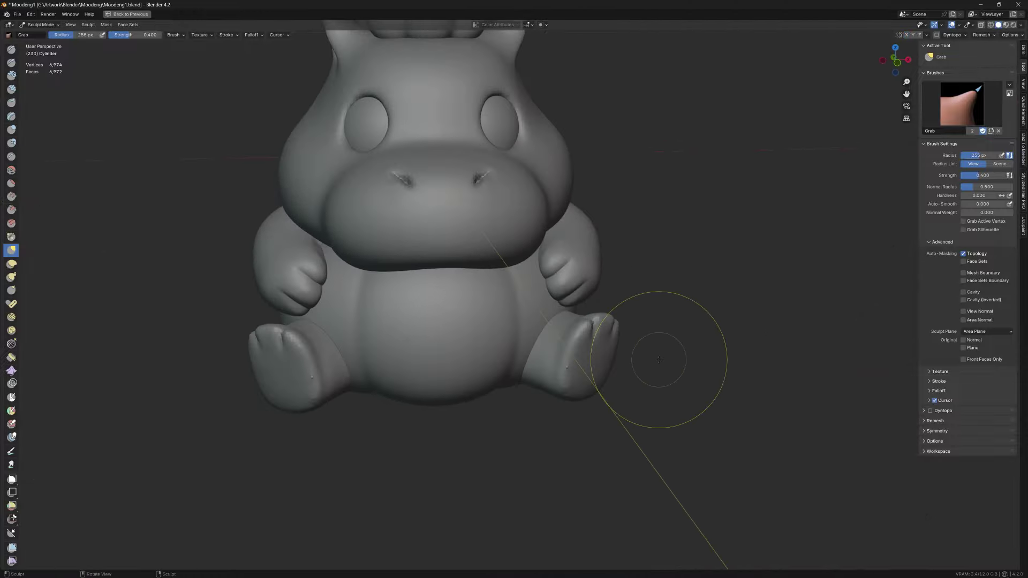
{"action": "left_click", "coordinate": [664, 364]}
{"action": "key", "text": "ctrl+r"}
{"action": "scroll", "coordinate": [551, 383], "scroll_direction": "down", "scroll_amount": 3}
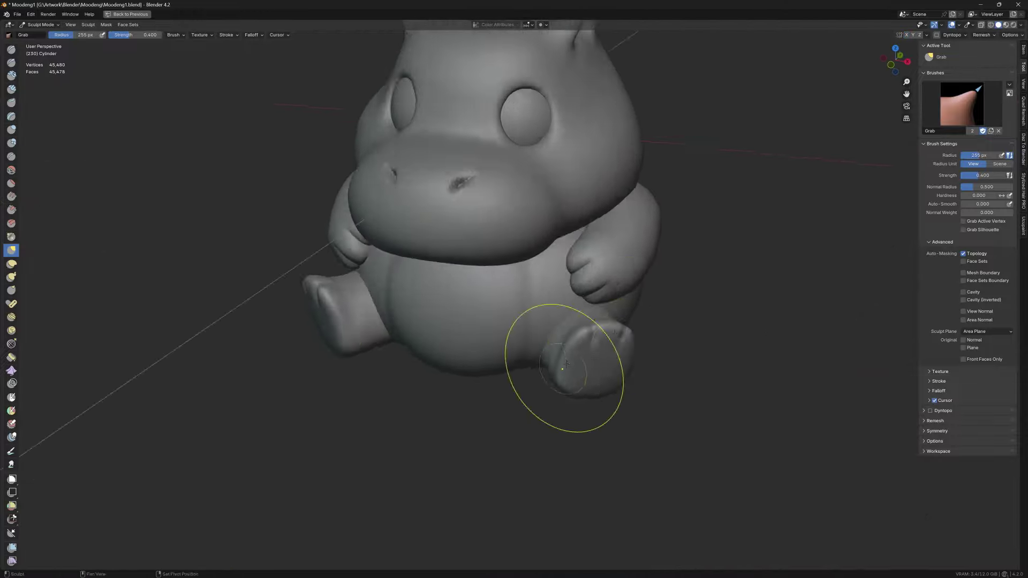
{"action": "mouse_move", "coordinate": [551, 382]}
{"action": "middle_mouse_down"}
{"action": "mouse_move", "coordinate": [712, 437]}
{"action": "mouse_move", "coordinate": [609, 395]}
{"action": "middle_mouse_up"}
Step: Refine the toes with Draw Sharp, Inflate and Grab brushes
{"action": "key", "text": "shift+d"}
{"action": "mouse_move", "coordinate": [679, 384]}
{"action": "middle_mouse_down"}
{"action": "mouse_move", "coordinate": [652, 420]}
{"action": "mouse_move", "coordinate": [661, 324]}
{"action": "mouse_move", "coordinate": [716, 367]}
{"action": "mouse_move", "coordinate": [670, 385]}
{"action": "mouse_move", "coordinate": [616, 348]}
{"action": "middle_mouse_up"}
{"action": "scroll", "coordinate": [664, 402], "scroll_direction": "down", "scroll_amount": 2}
{"action": "scroll", "coordinate": [651, 419], "scroll_direction": "up", "scroll_amount": 3}
{"action": "scroll", "coordinate": [652, 419], "scroll_direction": "down", "scroll_amount": 2}
{"action": "key", "text": "i"}
{"action": "key", "text": "g"}
{"action": "scroll", "coordinate": [661, 324], "scroll_direction": "down", "scroll_amount": 3}
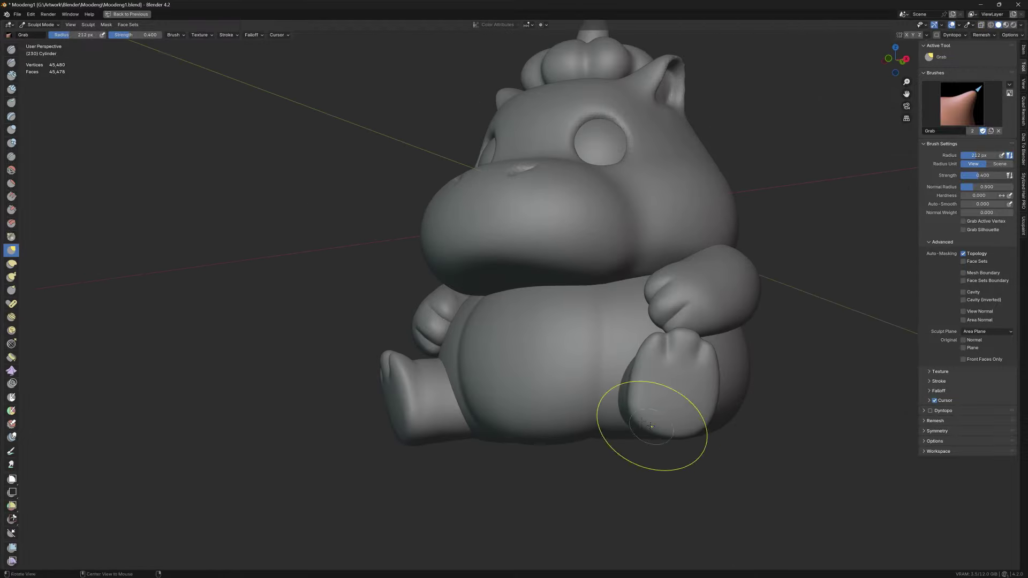
{"action": "scroll", "coordinate": [616, 348], "scroll_direction": "down", "scroll_amount": 3}
Step: Select the hippo body and voxel-remesh it at higher density
{"action": "key", "text": "ctrl+Tab"}
{"action": "left_click", "coordinate": [572, 306]}
{"action": "key", "text": "ctrl+Tab"}
{"action": "key", "text": "r"}
{"action": "key", "text": "ctrl+r"}
{"action": "scroll", "coordinate": [533, 314], "scroll_direction": "up", "scroll_amount": 2}
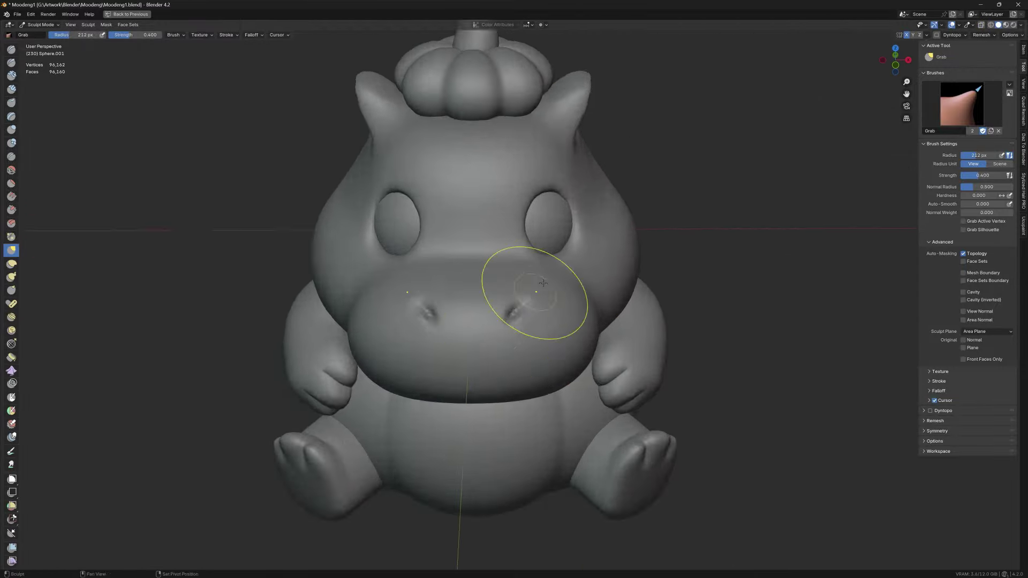
{"action": "middle_click_drag", "start_coordinate": [532, 314], "coordinate": [574, 241]}
{"action": "scroll", "coordinate": [574, 241], "scroll_direction": "down", "scroll_amount": 5}
{"action": "scroll", "coordinate": [486, 304], "scroll_direction": "up", "scroll_amount": 6}
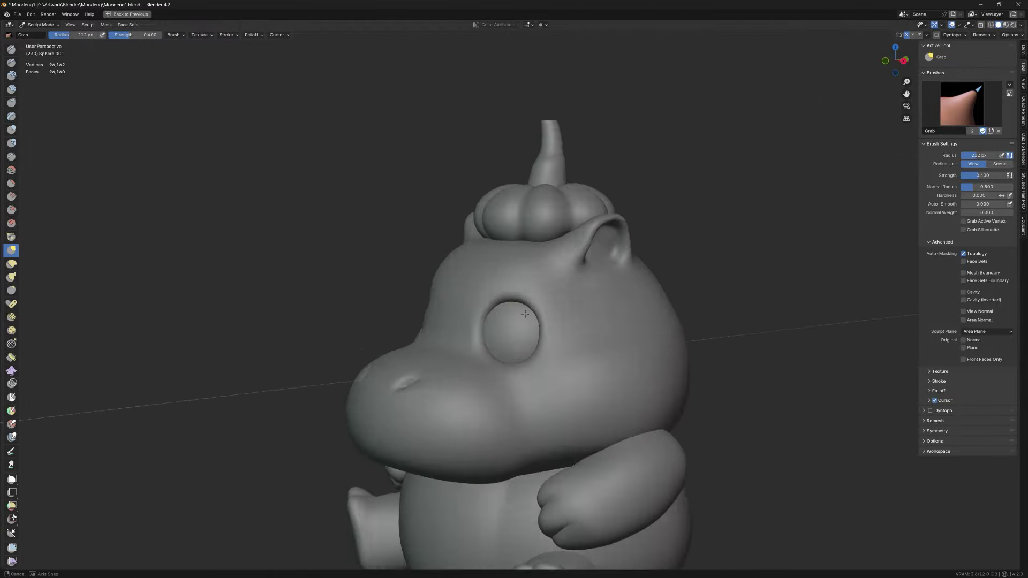
{"action": "mouse_move", "coordinate": [485, 303]}
{"action": "middle_mouse_down"}
{"action": "mouse_move", "coordinate": [401, 363]}
{"action": "mouse_move", "coordinate": [558, 310]}
{"action": "mouse_move", "coordinate": [533, 397]}
{"action": "mouse_move", "coordinate": [534, 288]}
{"action": "middle_mouse_up"}
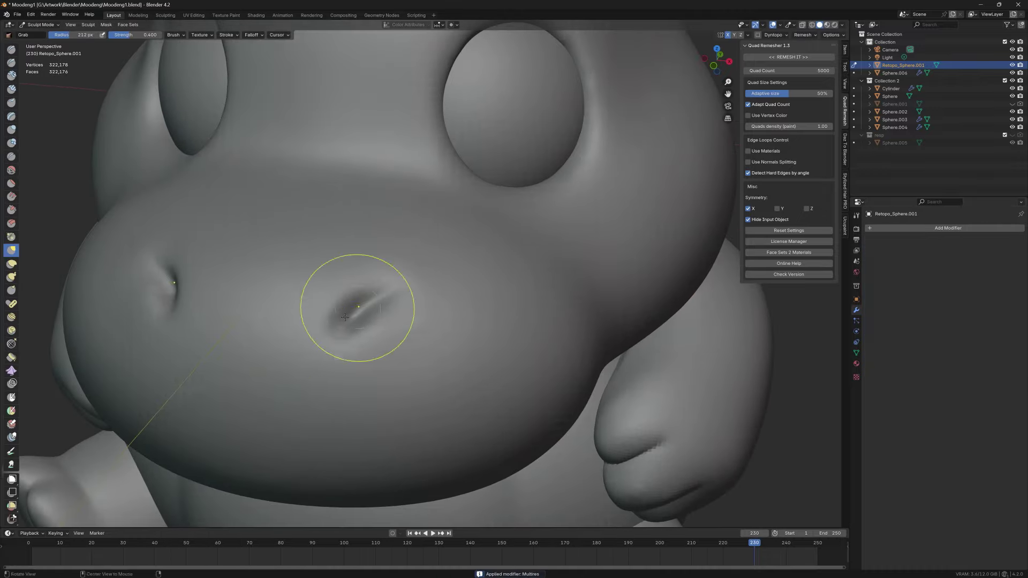
Step: Grab- and inflate-sculpt the hippo from the side with a resized brush
{"action": "scroll", "coordinate": [297, 359], "scroll_direction": "down", "scroll_amount": 6}
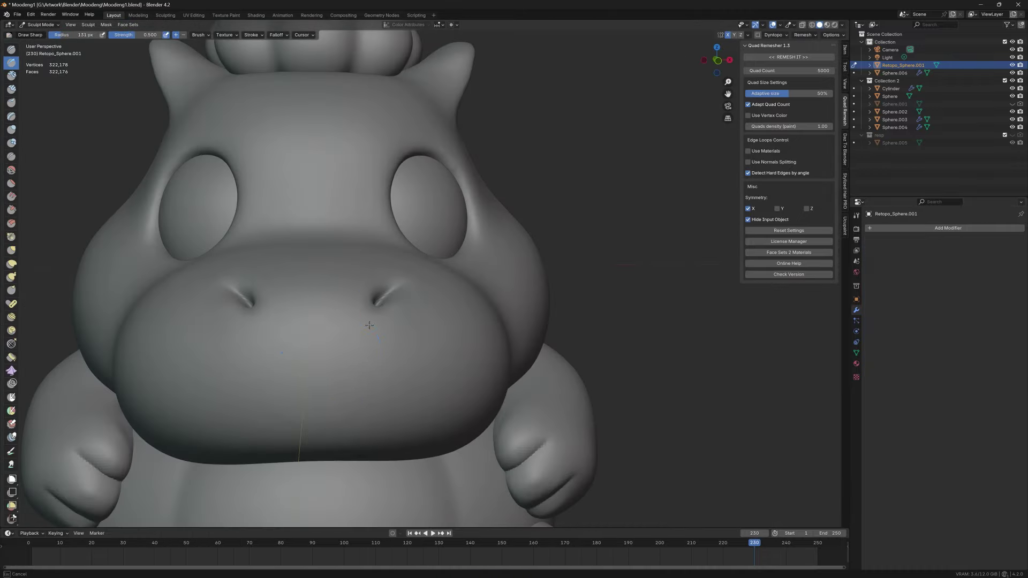
{"action": "mouse_move", "coordinate": [296, 359]}
{"action": "middle_mouse_down"}
{"action": "mouse_move", "coordinate": [389, 294]}
{"action": "mouse_move", "coordinate": [544, 368]}
{"action": "mouse_move", "coordinate": [475, 367]}
{"action": "mouse_move", "coordinate": [555, 342]}
{"action": "mouse_move", "coordinate": [525, 382]}
{"action": "middle_mouse_up"}
{"action": "key", "text": "g"}
{"action": "scroll", "coordinate": [487, 354], "scroll_direction": "up", "scroll_amount": 5}
{"action": "scroll", "coordinate": [487, 354], "scroll_direction": "down", "scroll_amount": 5}
{"action": "scroll", "coordinate": [545, 367], "scroll_direction": "up", "scroll_amount": 5}
{"action": "key", "text": "f"}
{"action": "left_click", "coordinate": [475, 367]}
{"action": "key", "text": "i"}
{"action": "scroll", "coordinate": [555, 342], "scroll_direction": "down", "scroll_amount": 5}
Step: Move the arms to Collection 2 and add Multires plus Shrinkwrap targeting Sphere
{"action": "key", "text": "ctrl+Tab"}
{"action": "left_click", "coordinate": [525, 382]}
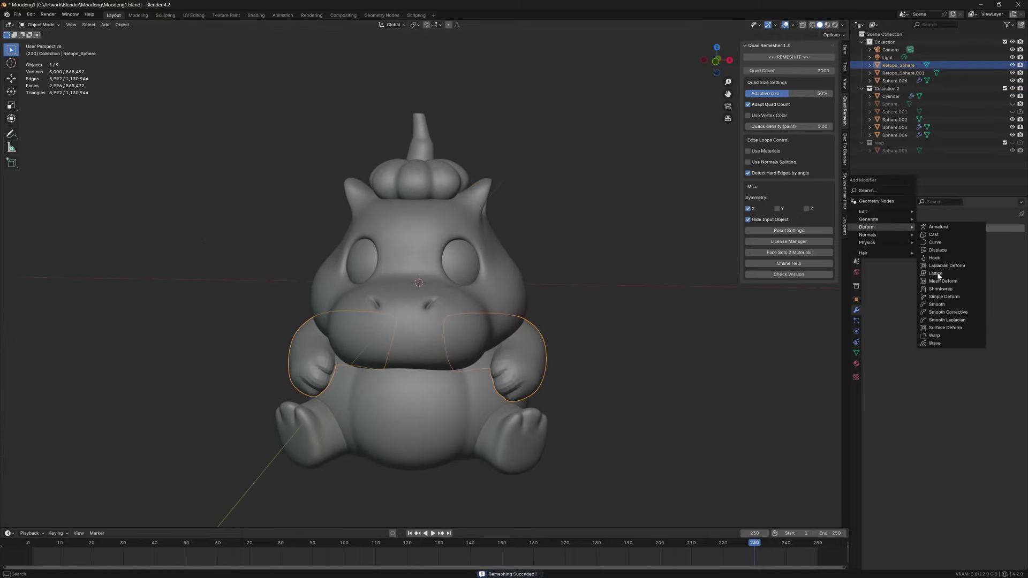
{"action": "left_click_drag", "start_coordinate": [937, 86], "coordinate": [890, 97]}
{"action": "left_click", "coordinate": [948, 228]}
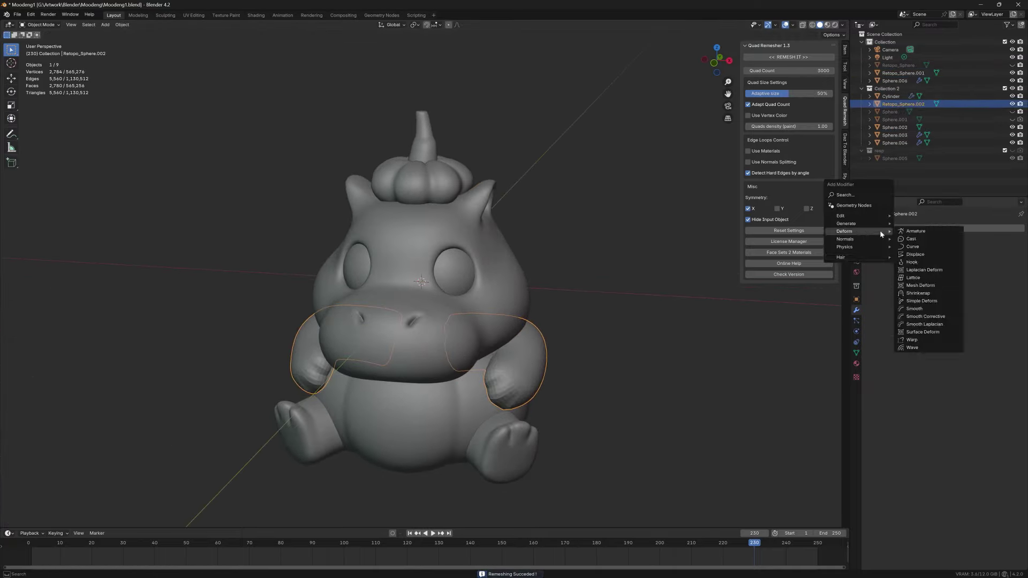
{"action": "left_click", "coordinate": [945, 278]}
{"action": "left_click", "coordinate": [921, 297]}
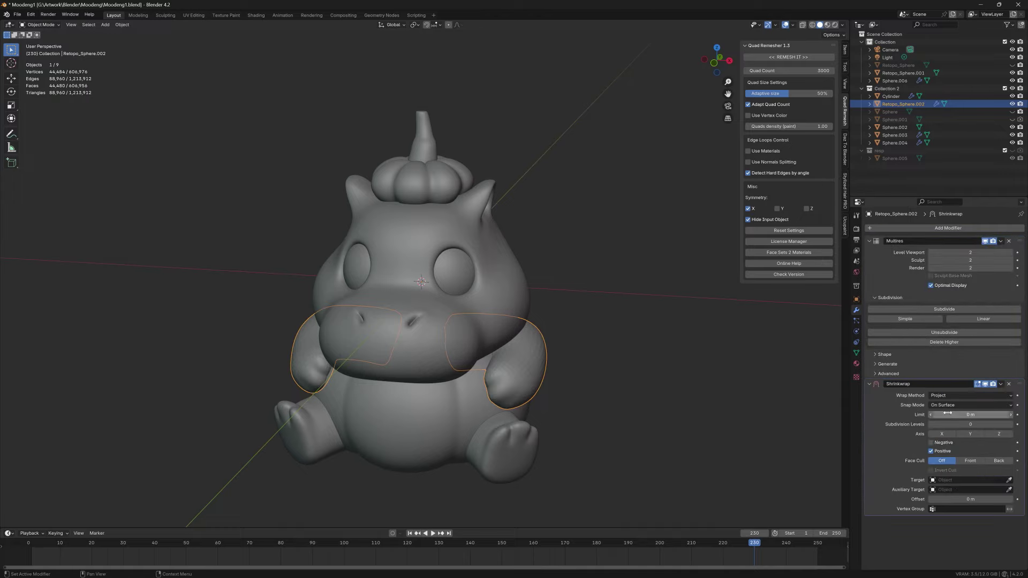
{"action": "left_click", "coordinate": [909, 61]}
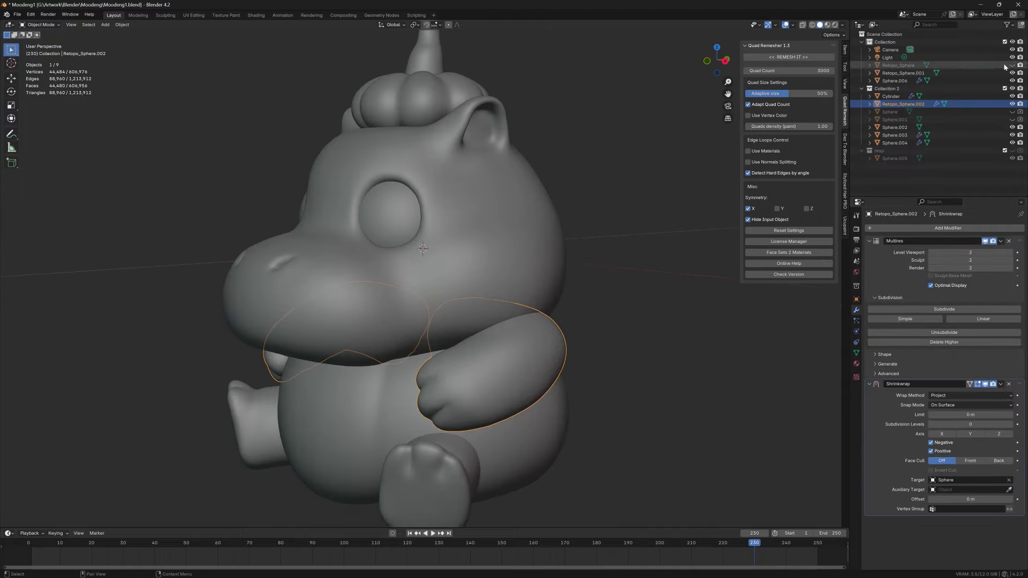
{"action": "middle_click_drag", "start_coordinate": [551, 316], "coordinate": [648, 396]}
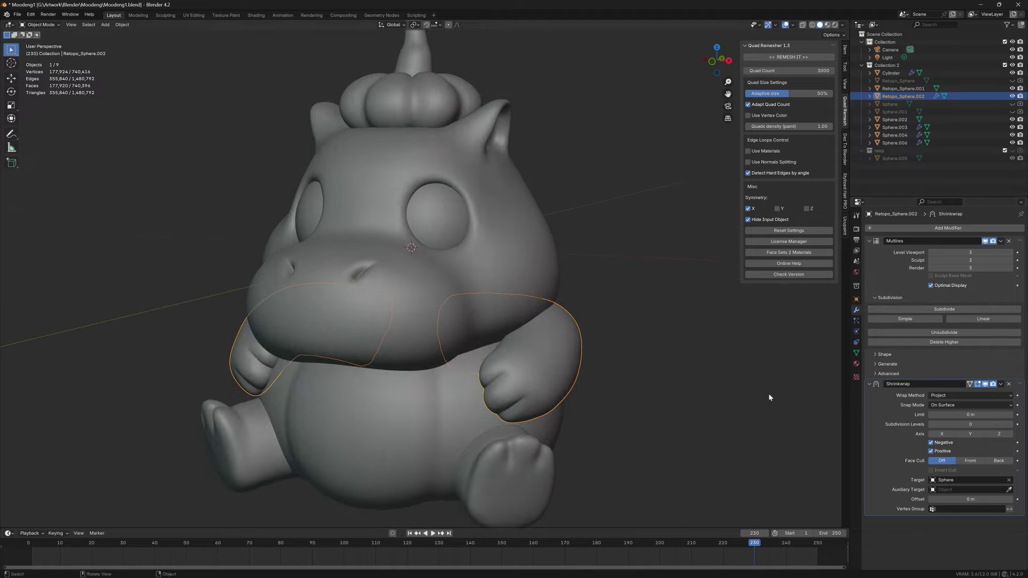
Step: Carve sharp creases and pull shape along the side of the arm with Draw Sharp and Grab
{"action": "scroll", "coordinate": [571, 368], "scroll_direction": "up", "scroll_amount": 5}
{"action": "mouse_move", "coordinate": [571, 367]}
{"action": "middle_mouse_down"}
{"action": "mouse_move", "coordinate": [662, 397]}
{"action": "mouse_move", "coordinate": [535, 476]}
{"action": "middle_mouse_up"}
{"action": "scroll", "coordinate": [535, 476], "scroll_direction": "up", "scroll_amount": 3}
{"action": "key", "text": "shift+x"}
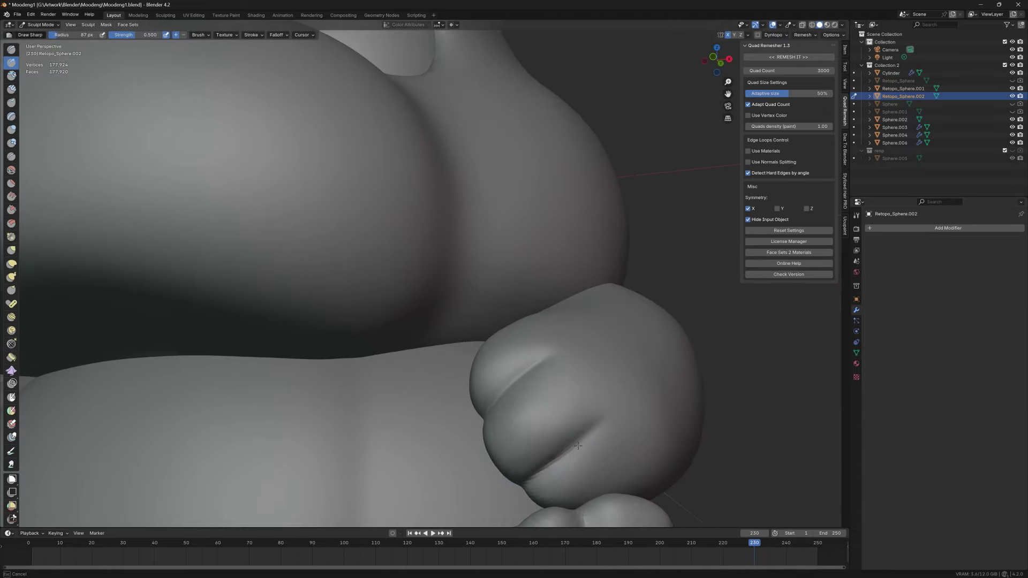
{"action": "scroll", "coordinate": [578, 446], "scroll_direction": "down", "scroll_amount": 3}
{"action": "key", "text": "g"}
{"action": "mouse_move", "coordinate": [578, 445]}
{"action": "middle_mouse_down"}
{"action": "mouse_move", "coordinate": [489, 321]}
{"action": "mouse_move", "coordinate": [528, 407]}
{"action": "mouse_move", "coordinate": [511, 450]}
{"action": "middle_mouse_up"}
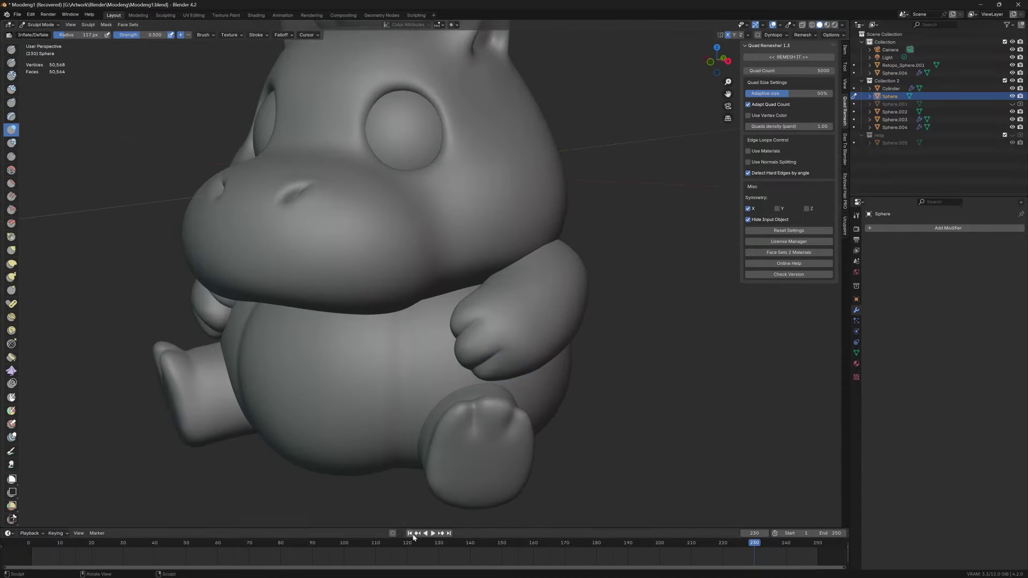
Step: Voxel-remesh the arms at a higher density with Ctrl+R
{"action": "left_click", "coordinate": [410, 533]}
{"action": "key", "text": "r"}
{"action": "key", "text": "ctrl+r"}
{"action": "mouse_move", "coordinate": [413, 375]}
{"action": "middle_mouse_down"}
{"action": "mouse_move", "coordinate": [586, 439]}
{"action": "mouse_move", "coordinate": [404, 334]}
{"action": "middle_mouse_up"}
{"action": "scroll", "coordinate": [586, 440], "scroll_direction": "up", "scroll_amount": 3}
{"action": "scroll", "coordinate": [586, 440], "scroll_direction": "down", "scroll_amount": 3}
{"action": "scroll", "coordinate": [482, 374], "scroll_direction": "up", "scroll_amount": 4}
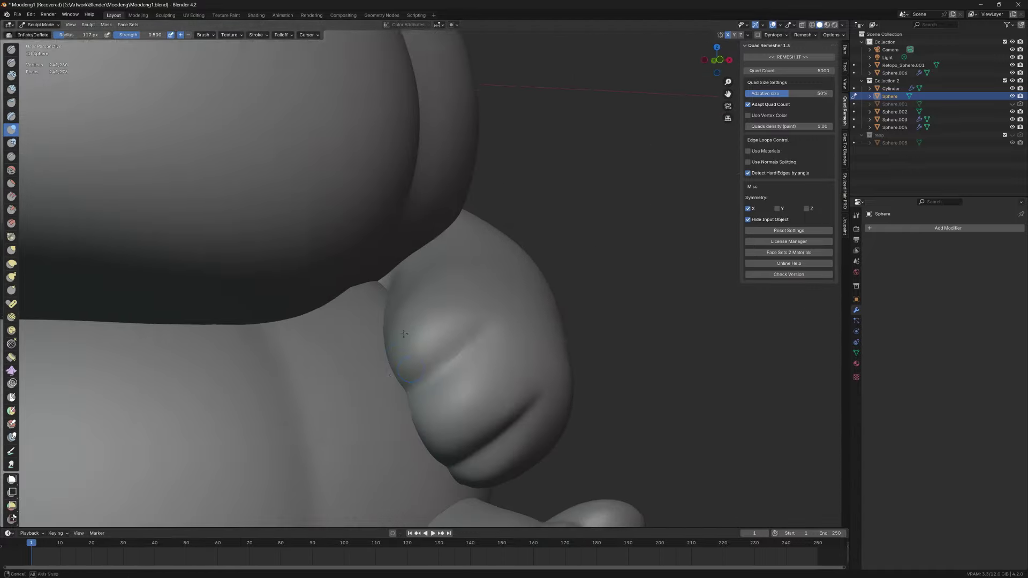
{"action": "scroll", "coordinate": [446, 364], "scroll_direction": "down", "scroll_amount": 2}
Step: Shape the fist details with the Inflate and Grab brushes
{"action": "middle_click_drag", "start_coordinate": [447, 364], "coordinate": [510, 399]}
{"action": "key", "text": "i"}
{"action": "scroll", "coordinate": [510, 399], "scroll_direction": "down", "scroll_amount": 3}
{"action": "key", "text": "g"}
{"action": "scroll", "coordinate": [509, 413], "scroll_direction": "up", "scroll_amount": 2}
{"action": "scroll", "coordinate": [489, 374], "scroll_direction": "down", "scroll_amount": 4}
Step: Switch sculpting to the feet and voxel-remesh them at a higher density
{"action": "key", "text": "alt+q"}
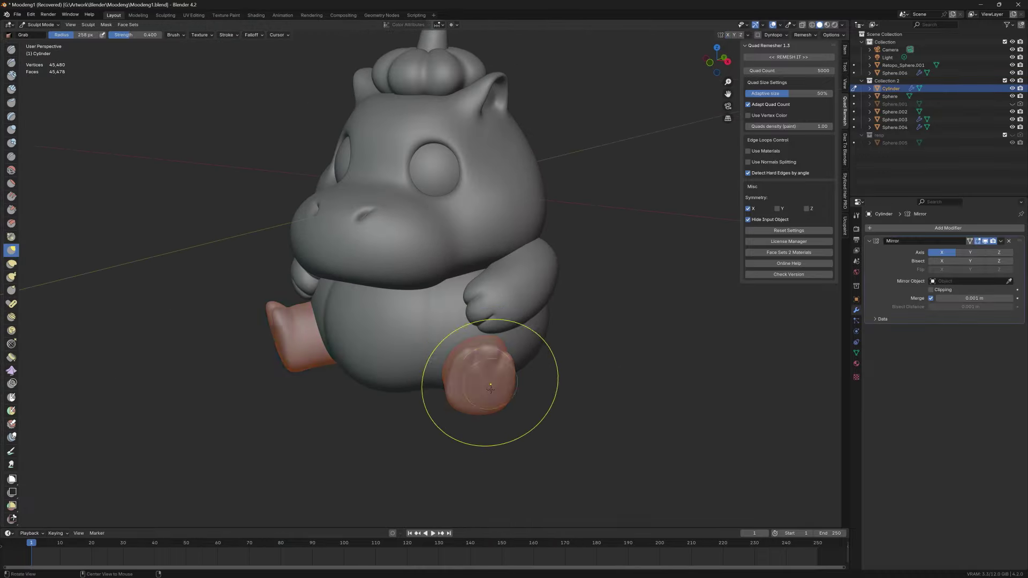
{"action": "scroll", "coordinate": [536, 389], "scroll_direction": "up", "scroll_amount": 2}
{"action": "key", "text": "r"}
{"action": "left_click", "coordinate": [482, 379]}
{"action": "key", "text": "ctrl+r"}
{"action": "middle_click_drag", "start_coordinate": [482, 344], "coordinate": [482, 385]}
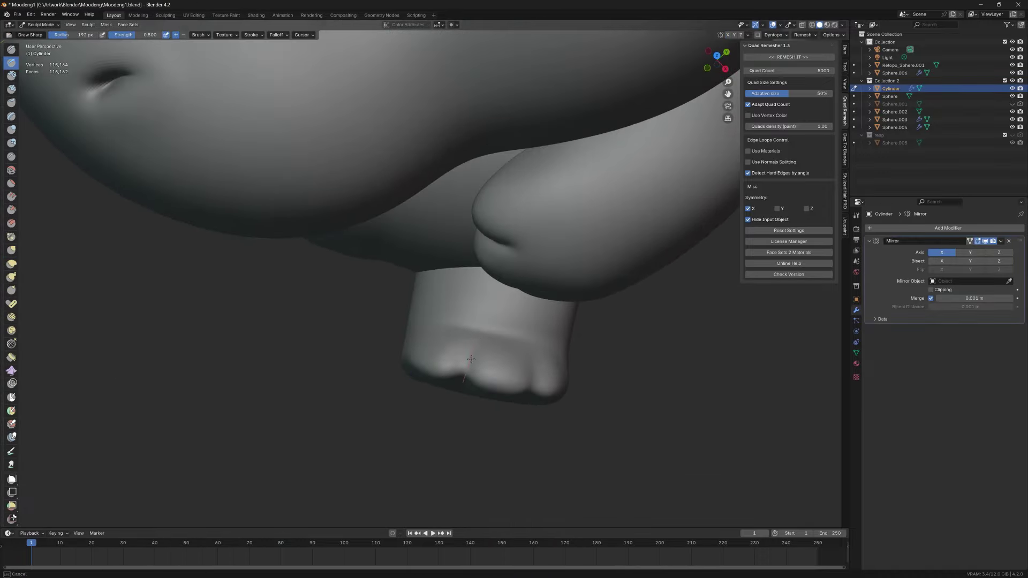
{"action": "scroll", "coordinate": [484, 423], "scroll_direction": "up", "scroll_amount": 3}
{"action": "scroll", "coordinate": [483, 422], "scroll_direction": "down", "scroll_amount": 3}
Step: Sculpt the toes with Inflate and Grab, checking the hippo from the front
{"action": "mouse_move", "coordinate": [483, 422]}
{"action": "middle_mouse_down"}
{"action": "mouse_move", "coordinate": [471, 394]}
{"action": "mouse_move", "coordinate": [527, 356]}
{"action": "mouse_move", "coordinate": [489, 375]}
{"action": "mouse_move", "coordinate": [490, 459]}
{"action": "mouse_move", "coordinate": [81, 379]}
{"action": "mouse_move", "coordinate": [544, 379]}
{"action": "middle_mouse_up"}
{"action": "key", "text": "i"}
{"action": "scroll", "coordinate": [470, 391], "scroll_direction": "up", "scroll_amount": 3}
{"action": "key", "text": "g"}
{"action": "scroll", "coordinate": [501, 349], "scroll_direction": "down", "scroll_amount": 3}
{"action": "scroll", "coordinate": [500, 349], "scroll_direction": "up", "scroll_amount": 3}
{"action": "scroll", "coordinate": [489, 375], "scroll_direction": "down", "scroll_amount": 3}
{"action": "scroll", "coordinate": [544, 391], "scroll_direction": "up", "scroll_amount": 3}
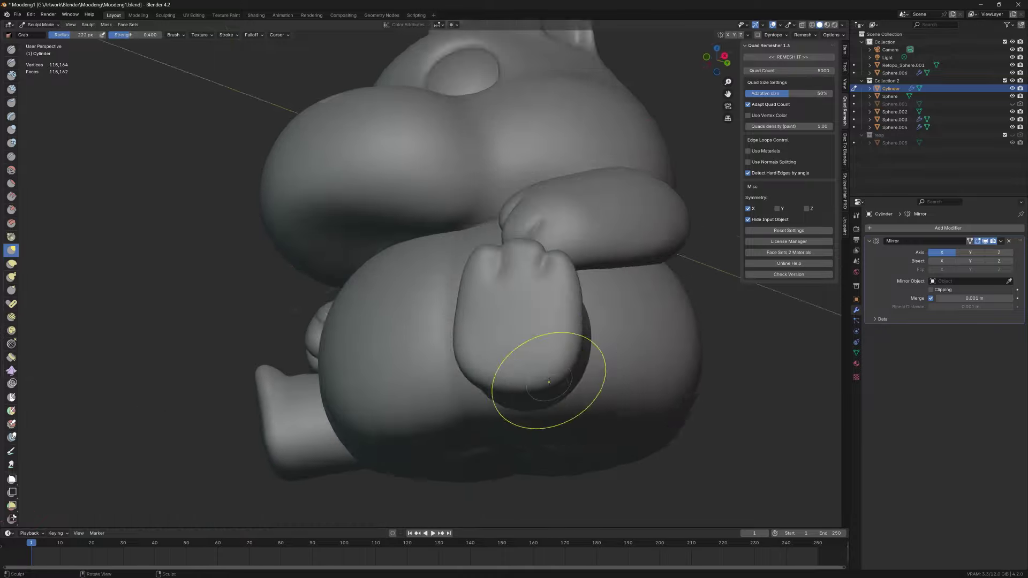
{"action": "scroll", "coordinate": [602, 345], "scroll_direction": "up", "scroll_amount": 3}
{"action": "scroll", "coordinate": [602, 345], "scroll_direction": "down", "scroll_amount": 2}
{"action": "middle_click_drag", "start_coordinate": [601, 345], "coordinate": [533, 425]}
{"action": "scroll", "coordinate": [533, 425], "scroll_direction": "down", "scroll_amount": 2}
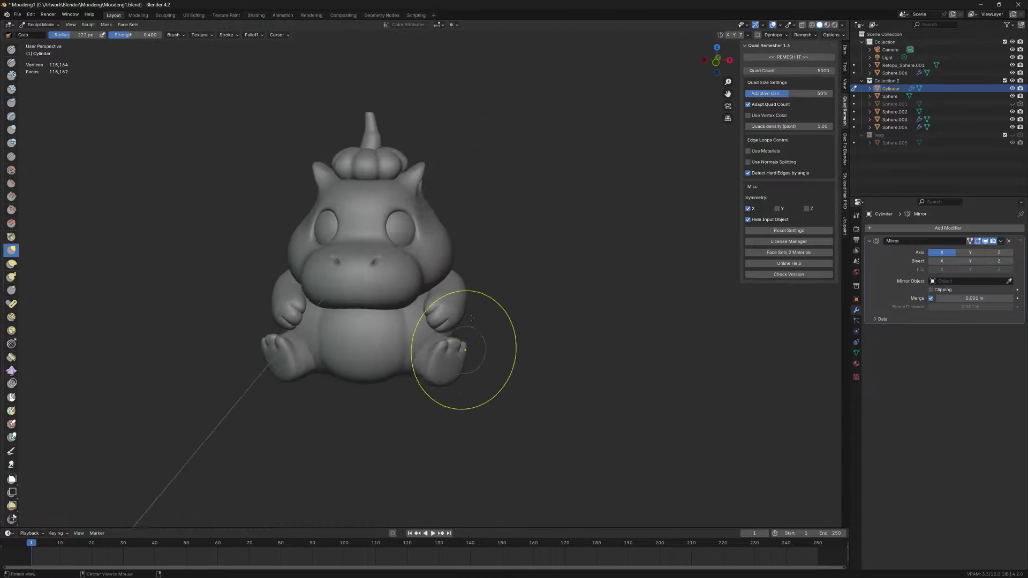
{"action": "scroll", "coordinate": [354, 363], "scroll_direction": "up", "scroll_amount": 1}
{"action": "mouse_move", "coordinate": [461, 345]}
{"action": "middle_mouse_down"}
{"action": "mouse_move", "coordinate": [354, 363]}
{"action": "mouse_move", "coordinate": [517, 391]}
{"action": "mouse_move", "coordinate": [545, 359]}
{"action": "mouse_move", "coordinate": [650, 339]}
{"action": "mouse_move", "coordinate": [514, 332]}
{"action": "mouse_move", "coordinate": [377, 289]}
{"action": "mouse_move", "coordinate": [380, 363]}
{"action": "mouse_move", "coordinate": [466, 338]}
{"action": "mouse_move", "coordinate": [441, 443]}
{"action": "mouse_move", "coordinate": [414, 380]}
{"action": "mouse_move", "coordinate": [413, 454]}
{"action": "mouse_move", "coordinate": [588, 365]}
{"action": "mouse_move", "coordinate": [546, 333]}
{"action": "middle_mouse_up"}
Step: Inflate and grab-sculpt another body part in a maximized view, then return to Object Mode
{"action": "key", "text": "alt+q"}
{"action": "key", "text": "i"}
{"action": "key", "text": "ctrl+Tab"}
{"action": "key", "text": "ctrl+space"}
{"action": "key", "text": "ctrl+Tab"}
{"action": "scroll", "coordinate": [377, 290], "scroll_direction": "up", "scroll_amount": 2}
{"action": "key", "text": "g"}
{"action": "scroll", "coordinate": [379, 363], "scroll_direction": "down", "scroll_amount": 2}
{"action": "key", "text": "ctrl+Tab"}
{"action": "key", "text": "ctrl+Tab"}
{"action": "scroll", "coordinate": [594, 303], "scroll_direction": "up", "scroll_amount": 2}
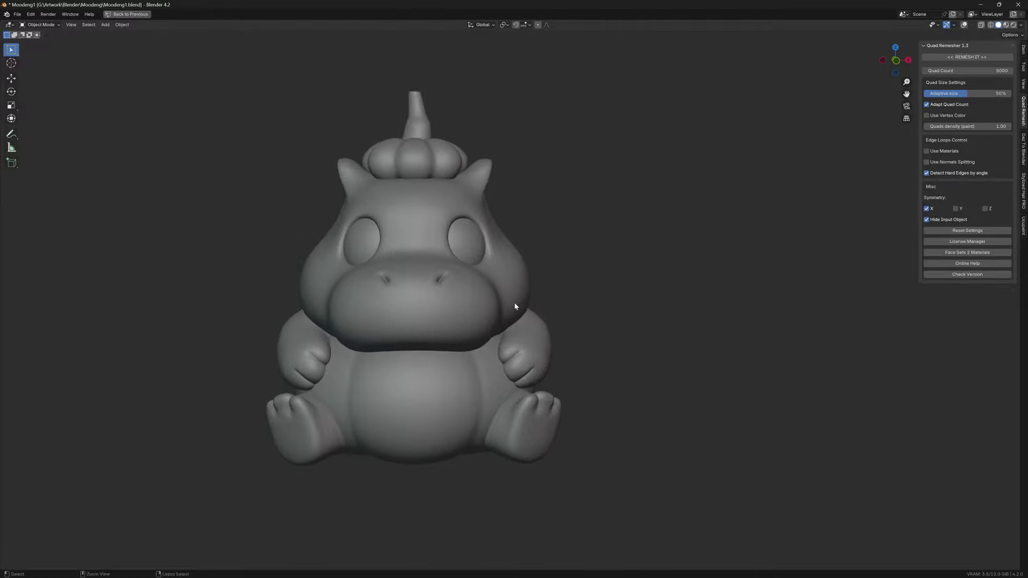
Step: Paint the hippo's head and upper body purple
{"action": "scroll", "coordinate": [471, 329], "scroll_direction": "down", "scroll_amount": 2}
{"action": "left_click", "coordinate": [54, 35]}
{"action": "left_click_drag", "start_coordinate": [407, 225], "coordinate": [472, 252]}
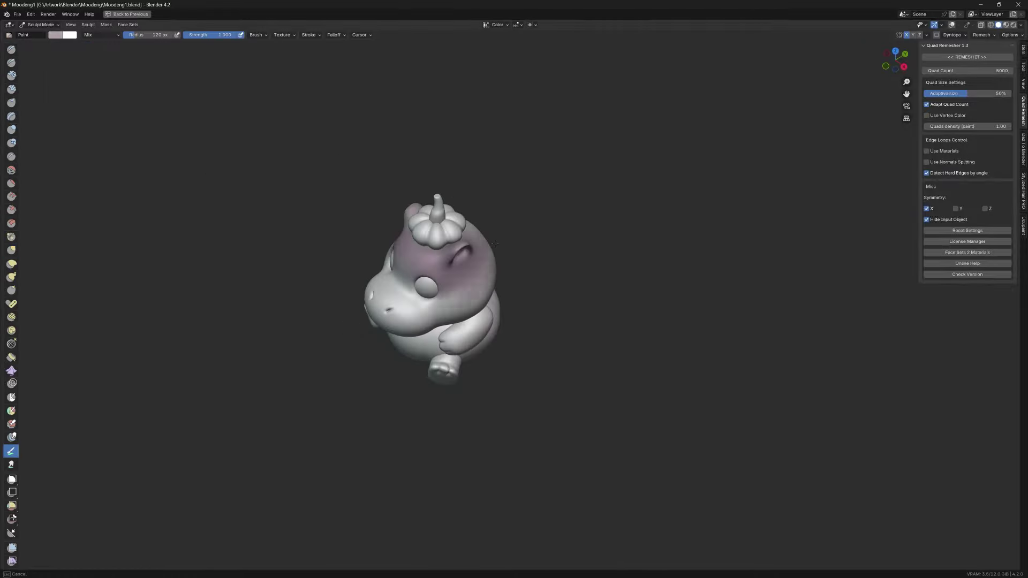
{"action": "middle_click_drag", "start_coordinate": [471, 252], "coordinate": [439, 300]}
{"action": "left_click", "coordinate": [54, 35]}
{"action": "middle_click_drag", "start_coordinate": [321, 267], "coordinate": [343, 225]}
{"action": "left_click_drag", "start_coordinate": [342, 236], "coordinate": [363, 248]}
{"action": "mouse_move", "coordinate": [363, 248]}
{"action": "middle_mouse_down"}
{"action": "mouse_move", "coordinate": [358, 283]}
{"action": "mouse_move", "coordinate": [342, 278]}
{"action": "mouse_move", "coordinate": [335, 291]}
{"action": "mouse_move", "coordinate": [425, 276]}
{"action": "middle_mouse_up"}
Step: Paint the inside of the ears pink
{"action": "left_click", "coordinate": [54, 35]}
{"action": "left_click", "coordinate": [110, 63]}
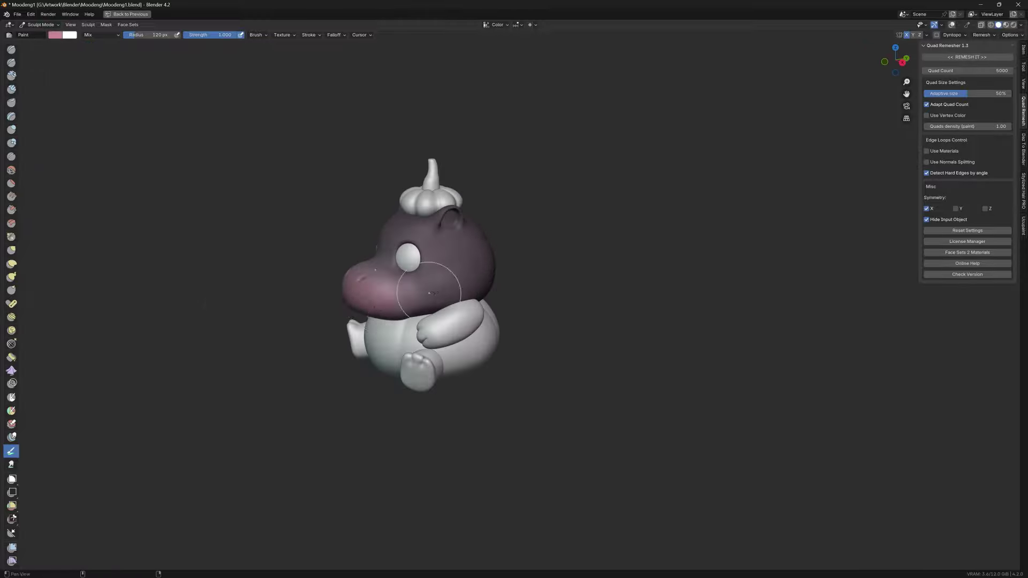
{"action": "scroll", "coordinate": [475, 248], "scroll_direction": "up", "scroll_amount": 5}
{"action": "left_click_drag", "start_coordinate": [475, 248], "coordinate": [461, 268]}
{"action": "mouse_move", "coordinate": [460, 268]}
{"action": "middle_mouse_down"}
{"action": "mouse_move", "coordinate": [449, 266]}
{"action": "mouse_move", "coordinate": [482, 271]}
{"action": "middle_mouse_up"}
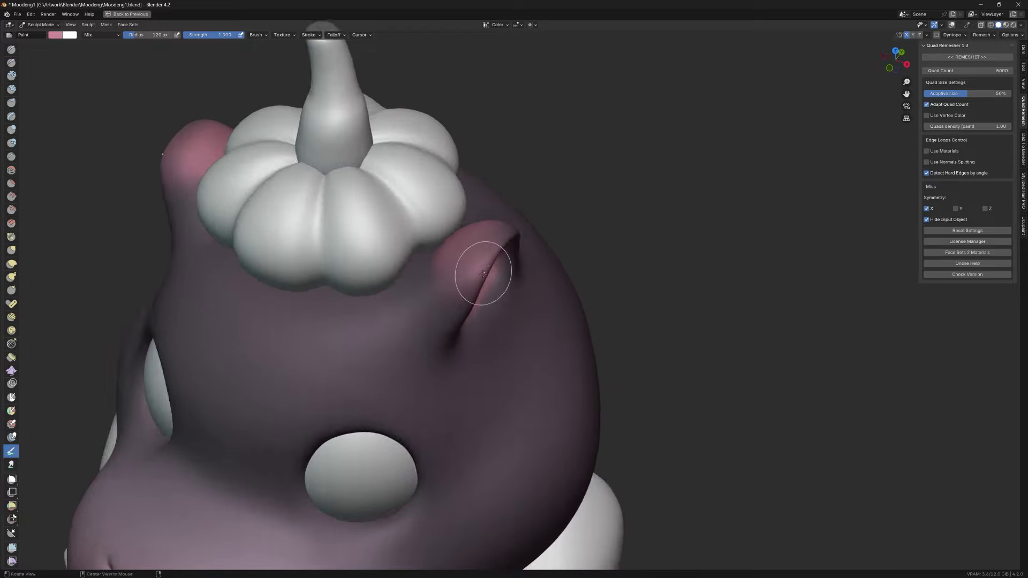
{"action": "left_click", "coordinate": [1023, 67]}
{"action": "middle_click_drag", "start_coordinate": [409, 321], "coordinate": [458, 257]}
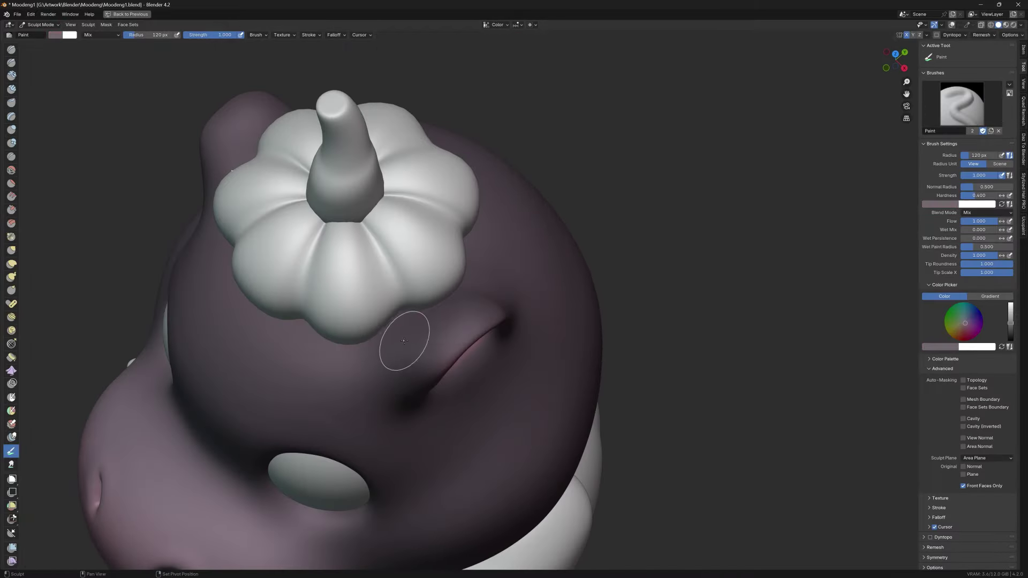
{"action": "mouse_move", "coordinate": [401, 340]}
{"action": "middle_mouse_down"}
{"action": "mouse_move", "coordinate": [432, 356]}
{"action": "mouse_move", "coordinate": [366, 392]}
{"action": "mouse_move", "coordinate": [338, 395]}
{"action": "mouse_move", "coordinate": [385, 380]}
{"action": "mouse_move", "coordinate": [360, 360]}
{"action": "middle_mouse_up"}
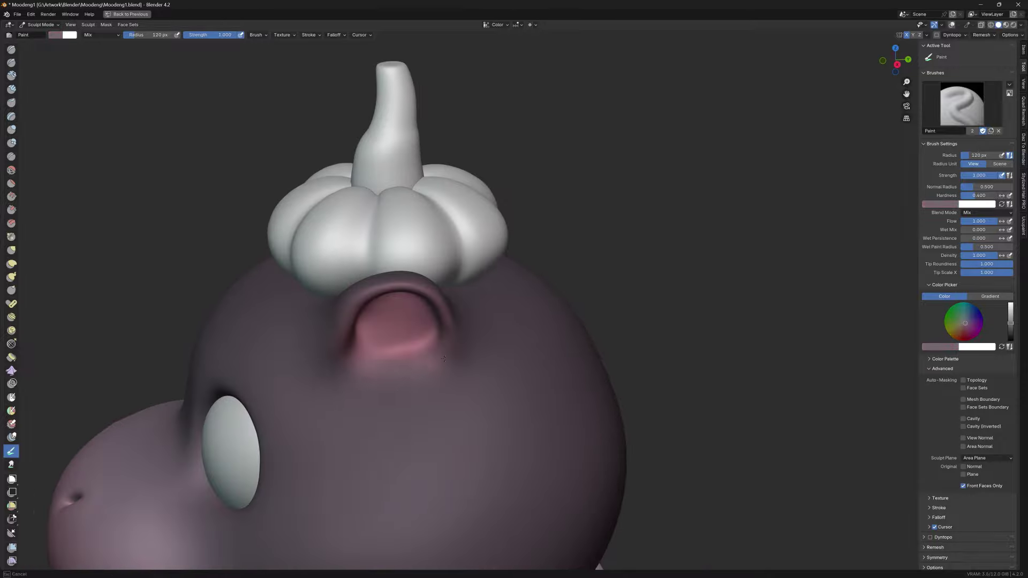
{"action": "scroll", "coordinate": [444, 358], "scroll_direction": "down", "scroll_amount": 3}
{"action": "middle_click_drag", "start_coordinate": [444, 358], "coordinate": [355, 367]}
{"action": "scroll", "coordinate": [355, 368], "scroll_direction": "up", "scroll_amount": 5}
Step: Pick a red paint colour, then return to Object Mode and open the object context menu
{"action": "left_click", "coordinate": [968, 336]}
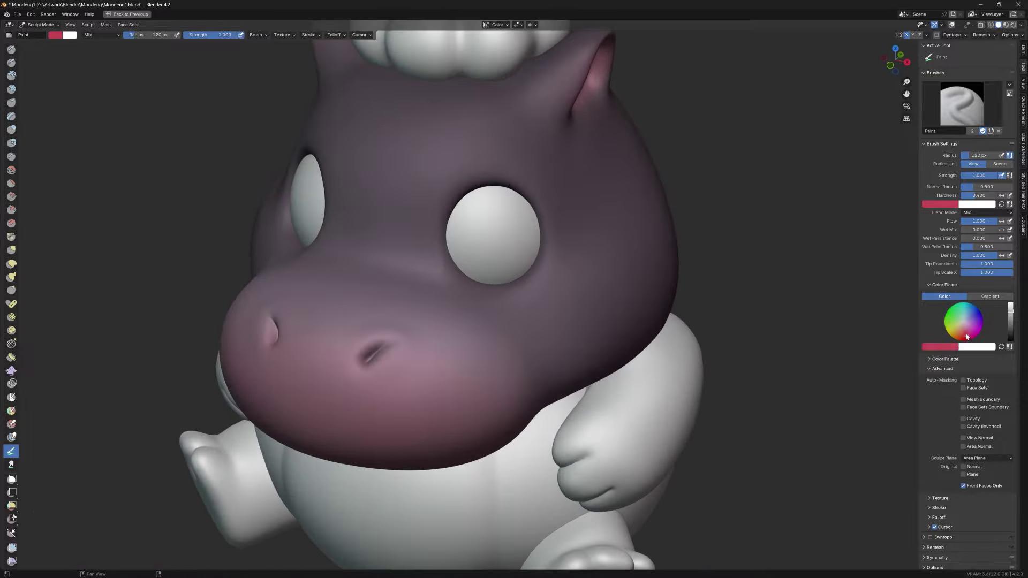
{"action": "scroll", "coordinate": [375, 354], "scroll_direction": "up", "scroll_amount": 3}
{"action": "scroll", "coordinate": [448, 344], "scroll_direction": "down", "scroll_amount": 6}
{"action": "scroll", "coordinate": [447, 345], "scroll_direction": "down", "scroll_amount": 2}
{"action": "key", "text": "ctrl+Tab"}
{"action": "right_click", "coordinate": [377, 330]}
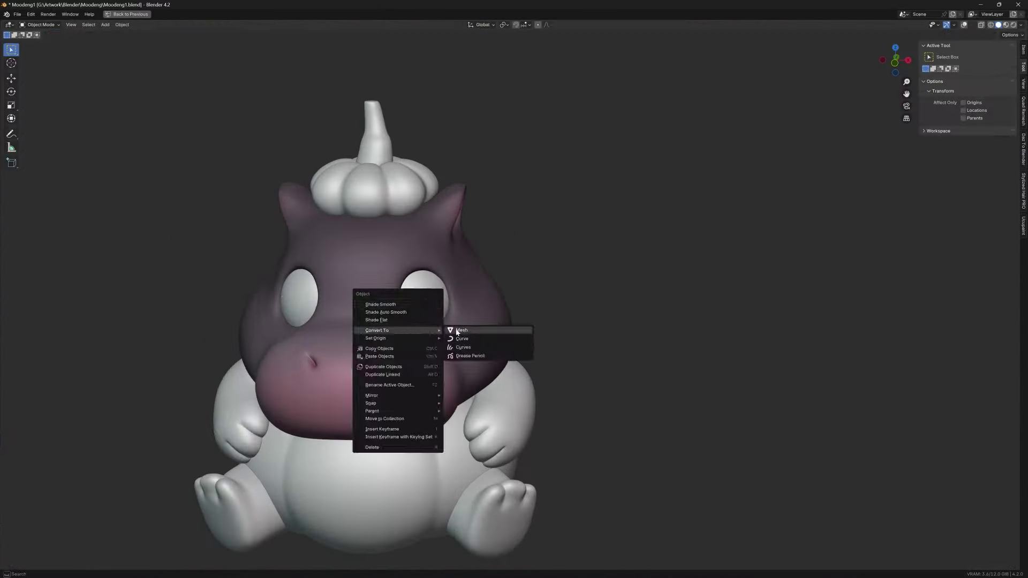
Step: Orbit around the whole figure to inspect the painted colours from several angles
{"action": "scroll", "coordinate": [519, 341], "scroll_direction": "down", "scroll_amount": 4}
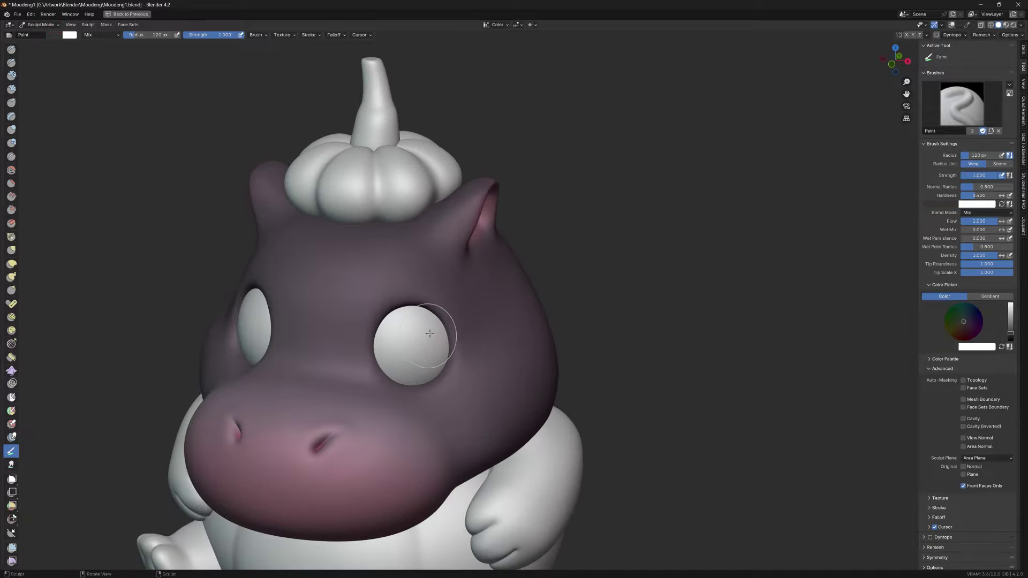
{"action": "mouse_move", "coordinate": [519, 341]}
{"action": "middle_mouse_down"}
{"action": "mouse_move", "coordinate": [421, 381]}
{"action": "mouse_move", "coordinate": [345, 431]}
{"action": "middle_mouse_up"}
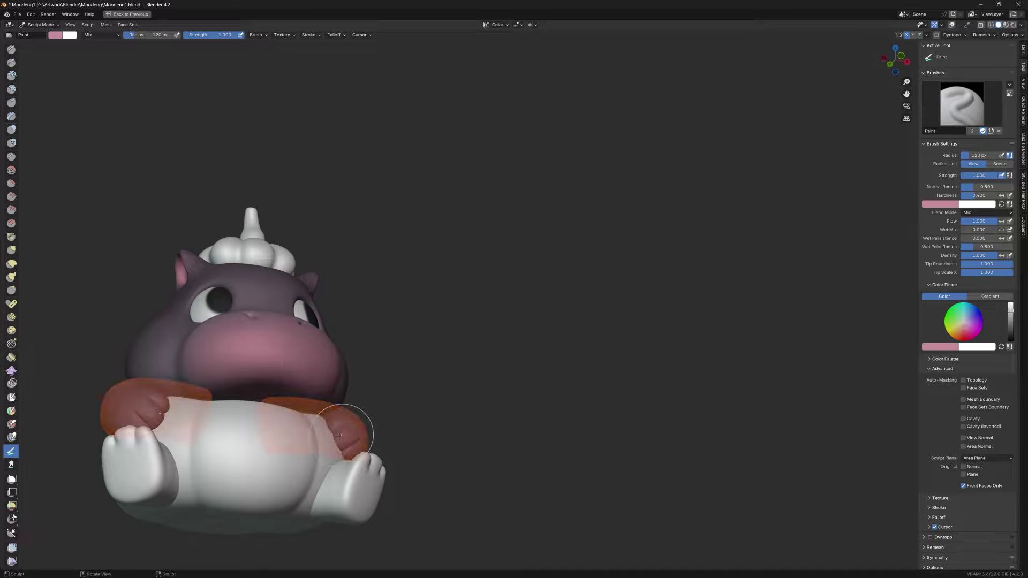
{"action": "mouse_move", "coordinate": [341, 436]}
{"action": "middle_mouse_down"}
{"action": "mouse_move", "coordinate": [394, 451]}
{"action": "mouse_move", "coordinate": [399, 476]}
{"action": "middle_mouse_up"}
{"action": "scroll", "coordinate": [394, 451], "scroll_direction": "up", "scroll_amount": 2}
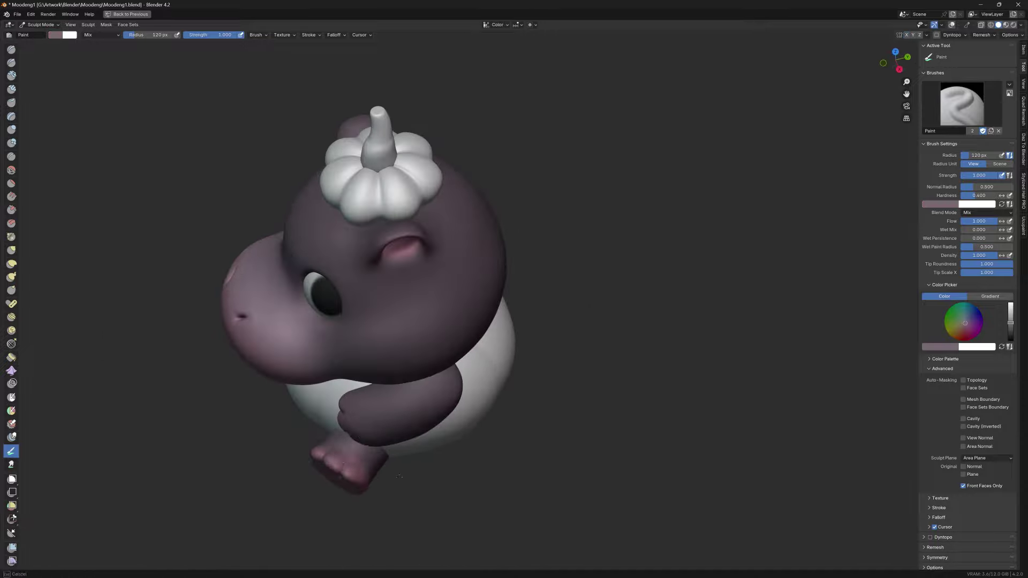
{"action": "mouse_move", "coordinate": [399, 476]}
{"action": "middle_mouse_down"}
{"action": "mouse_move", "coordinate": [484, 310]}
{"action": "mouse_move", "coordinate": [545, 349]}
{"action": "middle_mouse_up"}
{"action": "scroll", "coordinate": [545, 348], "scroll_direction": "up", "scroll_amount": 3}
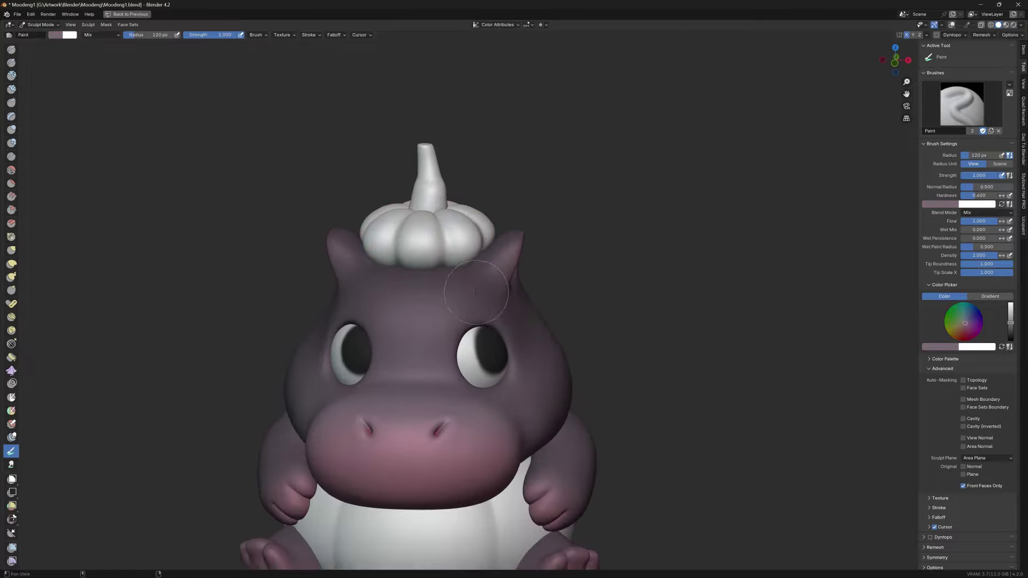
Step: Paint the pumpkin hat orange from a front view of the head
{"action": "middle_click_drag", "start_coordinate": [456, 275], "coordinate": [447, 292]}
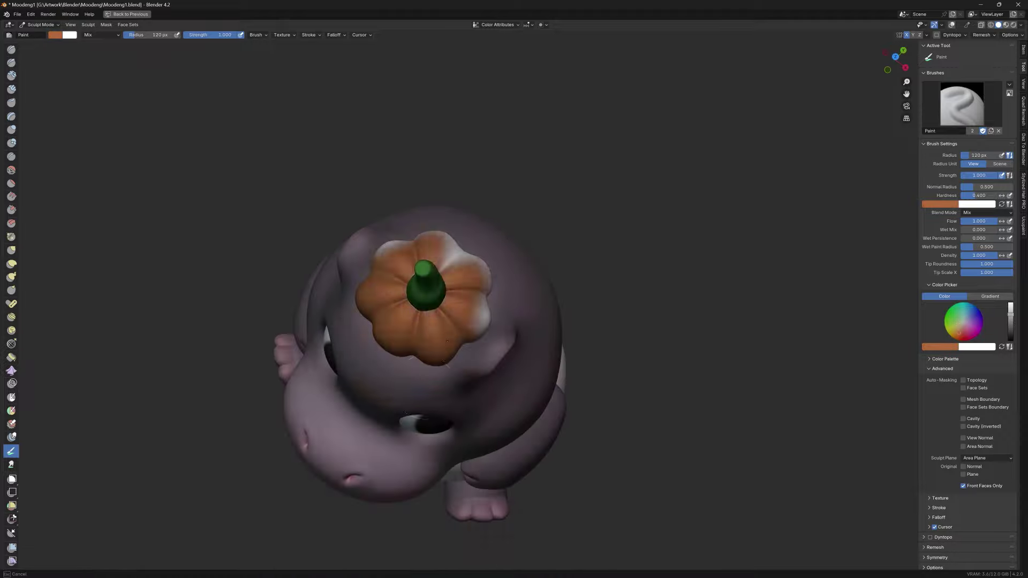
{"action": "middle_click_drag", "start_coordinate": [455, 268], "coordinate": [459, 347]}
{"action": "scroll", "coordinate": [459, 347], "scroll_direction": "up", "scroll_amount": 2}
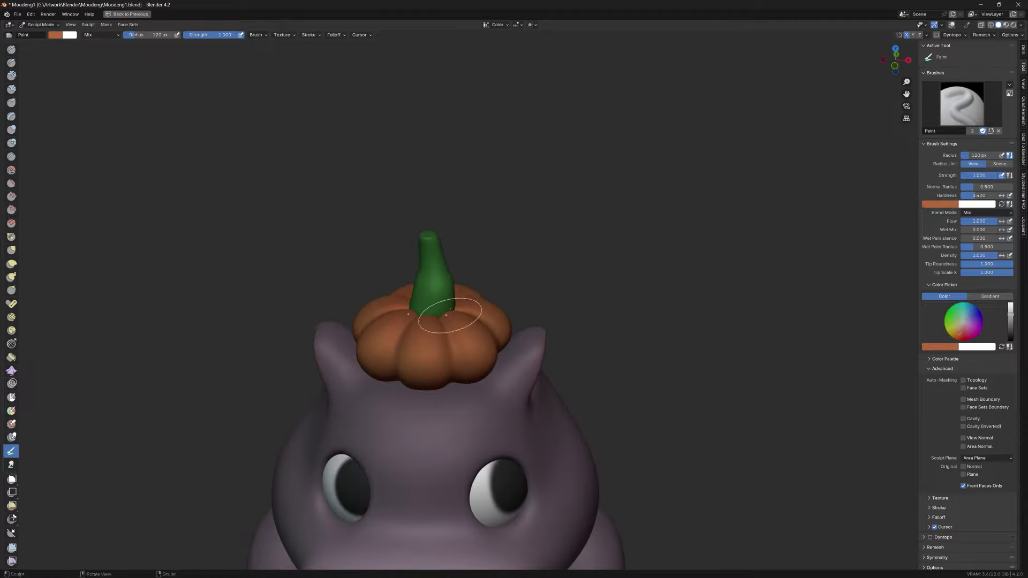
{"action": "scroll", "coordinate": [471, 241], "scroll_direction": "down", "scroll_amount": 3}
Step: Orbit around the hippo's back, side and front to check the orange costume painting
{"action": "mouse_move", "coordinate": [471, 241]}
{"action": "middle_mouse_down"}
{"action": "mouse_move", "coordinate": [462, 369]}
{"action": "mouse_move", "coordinate": [379, 364]}
{"action": "mouse_move", "coordinate": [723, 409]}
{"action": "mouse_move", "coordinate": [551, 356]}
{"action": "mouse_move", "coordinate": [515, 375]}
{"action": "mouse_move", "coordinate": [501, 317]}
{"action": "mouse_move", "coordinate": [539, 367]}
{"action": "middle_mouse_up"}
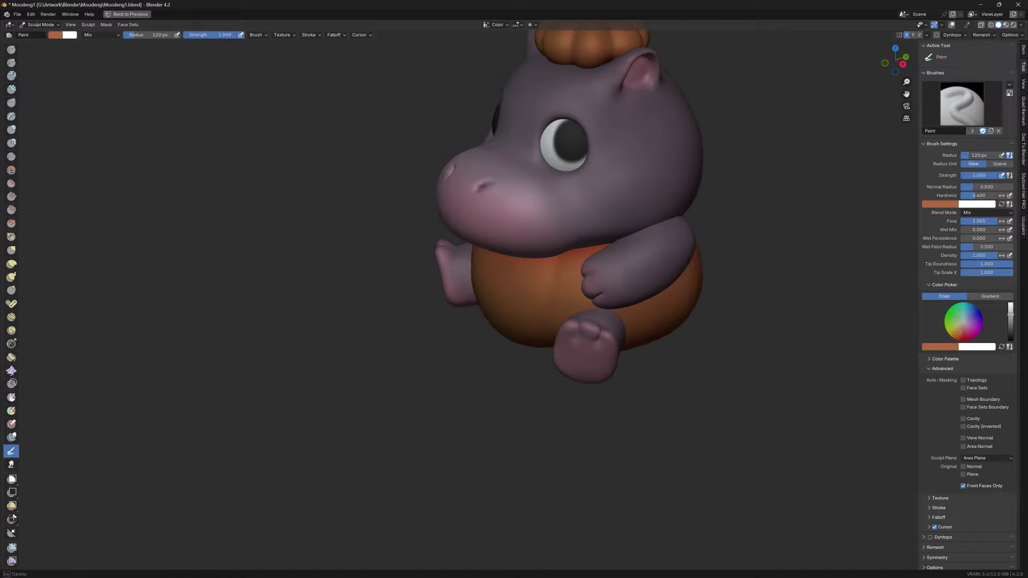
{"action": "mouse_move", "coordinate": [572, 279]}
{"action": "middle_mouse_down"}
{"action": "mouse_move", "coordinate": [541, 323]}
{"action": "mouse_move", "coordinate": [643, 321]}
{"action": "middle_mouse_up"}
{"action": "middle_click_drag", "start_coordinate": [586, 368], "coordinate": [596, 355]}
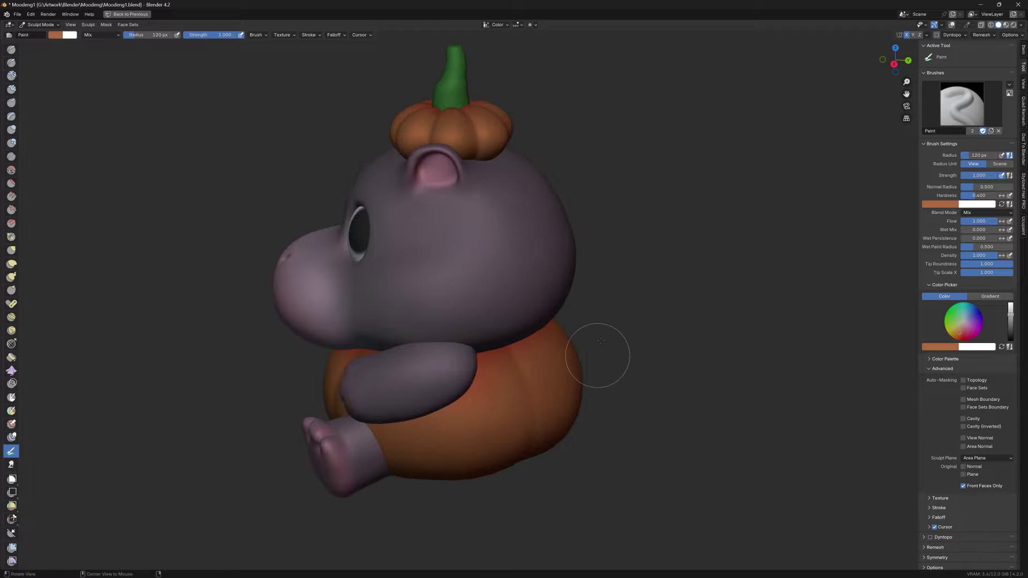
{"action": "scroll", "coordinate": [597, 355], "scroll_direction": "down", "scroll_amount": 3}
{"action": "middle_click_drag", "start_coordinate": [523, 427], "coordinate": [595, 379]}
{"action": "scroll", "coordinate": [594, 378], "scroll_direction": "up", "scroll_amount": 2}
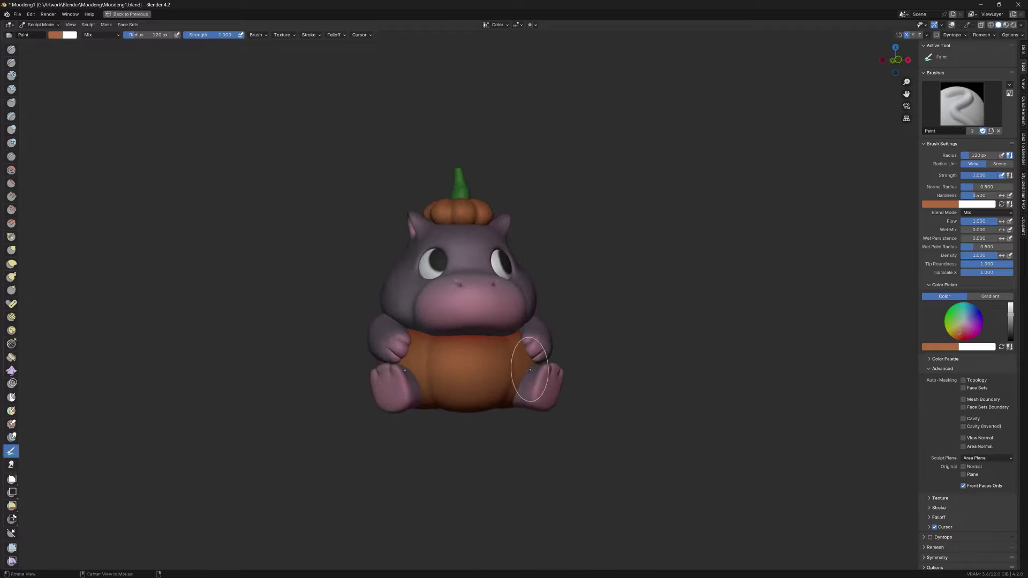
{"action": "scroll", "coordinate": [593, 340], "scroll_direction": "up", "scroll_amount": 2}
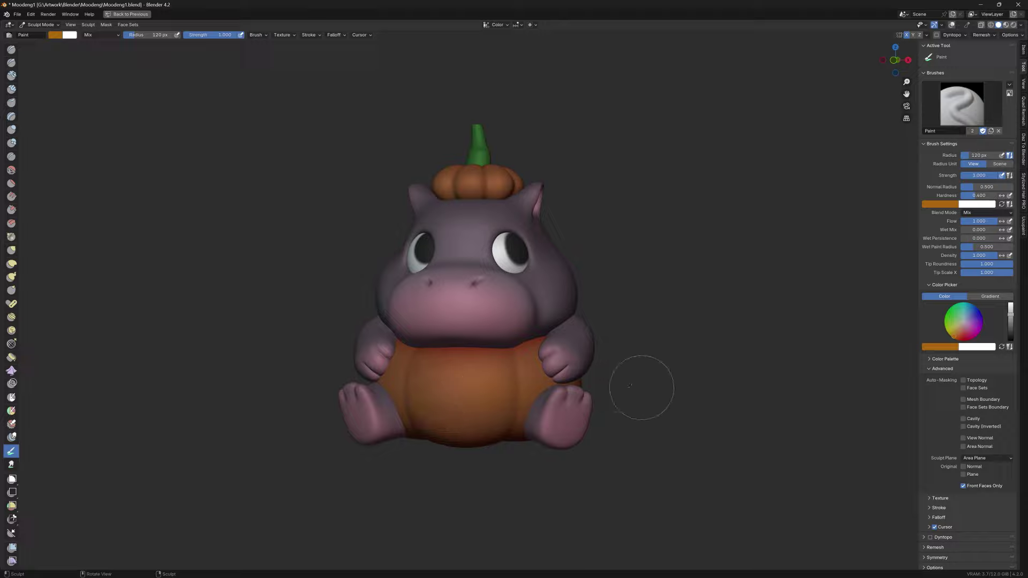
{"action": "middle_click_drag", "start_coordinate": [627, 394], "coordinate": [742, 379]}
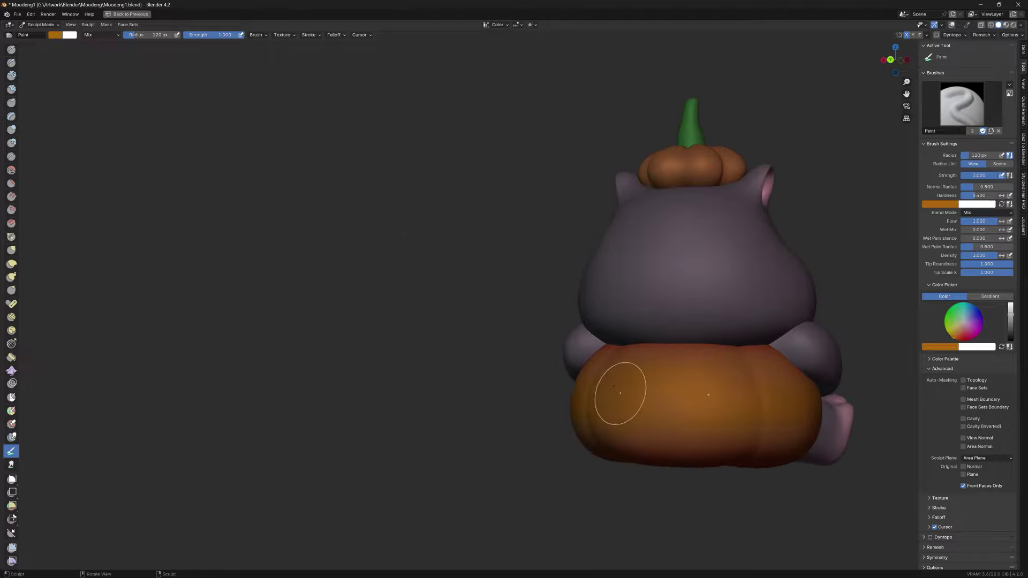
{"action": "middle_click_drag", "start_coordinate": [620, 393], "coordinate": [691, 394]}
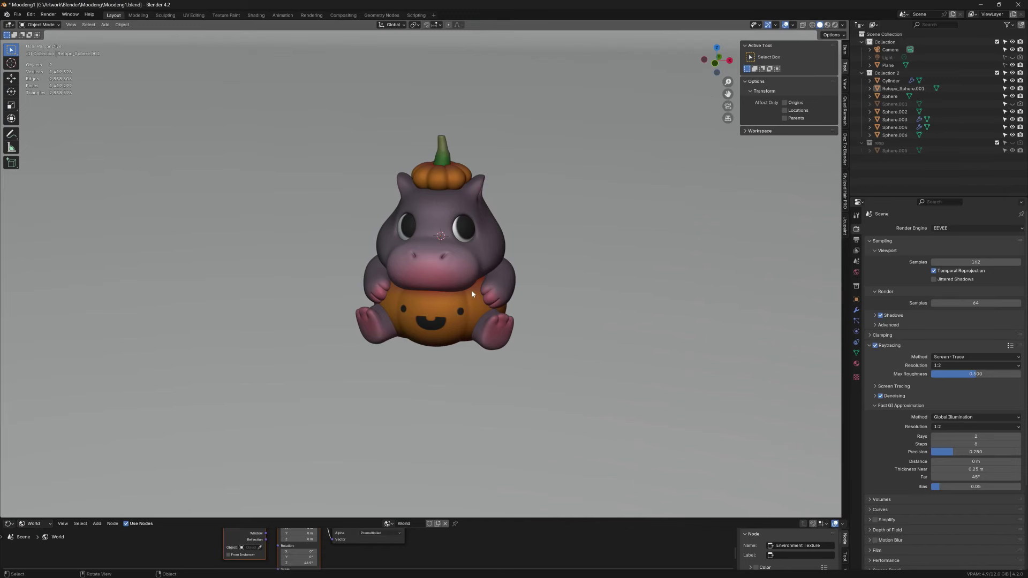
Step: Hide the viewport overlays and frame the hippo through the scene camera (Numpad 0)
{"action": "mouse_move", "coordinate": [464, 299]}
{"action": "middle_mouse_down", "text": "shift"}
{"action": "mouse_move", "coordinate": [445, 332]}
{"action": "mouse_move", "coordinate": [462, 320]}
{"action": "middle_mouse_up", "text": "shift"}
{"action": "key", "text": "shift+alt+z"}
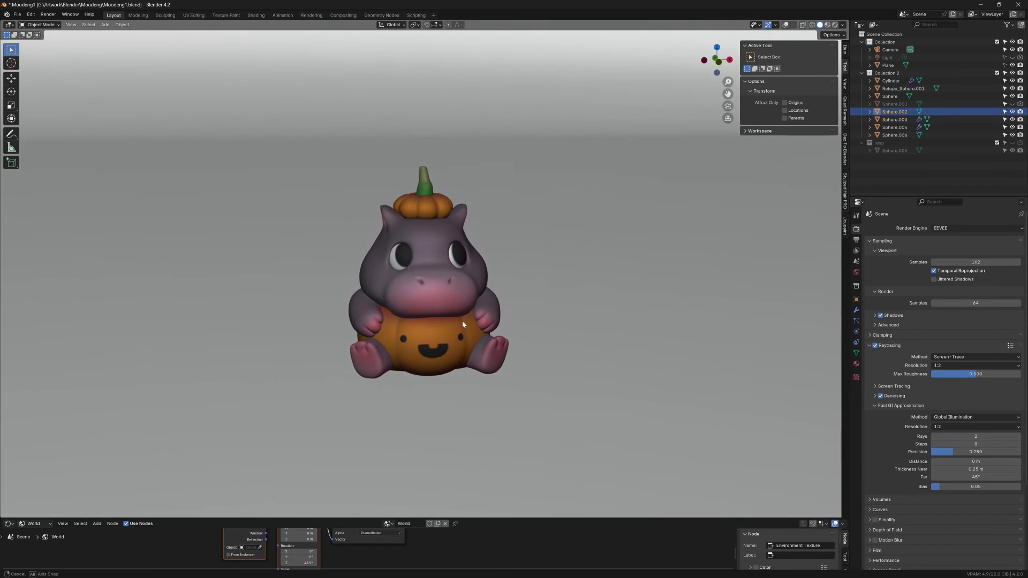
{"action": "scroll", "coordinate": [459, 320], "scroll_direction": "up", "scroll_amount": 2}
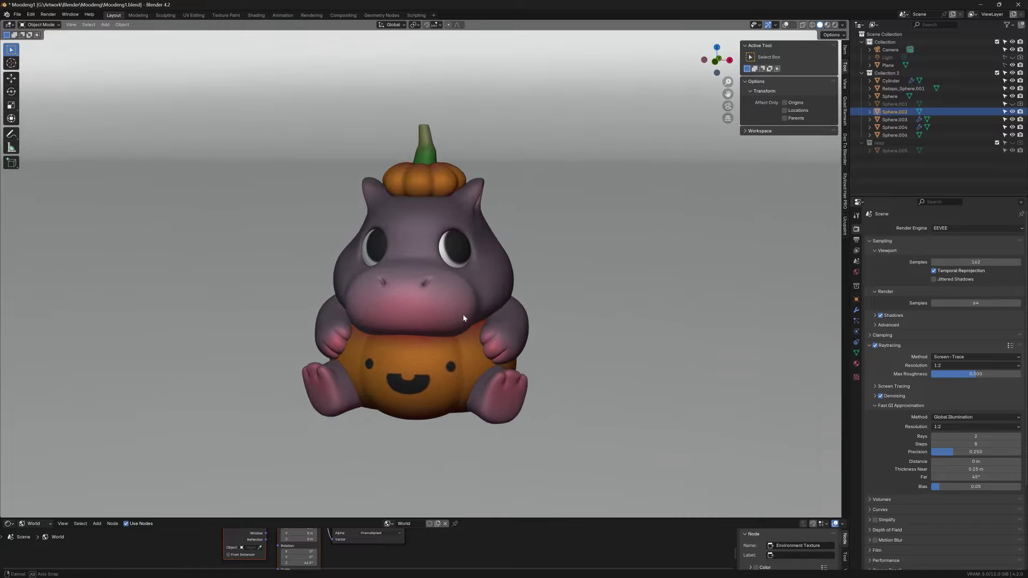
{"action": "mouse_move", "coordinate": [456, 319]}
{"action": "middle_mouse_down"}
{"action": "mouse_move", "coordinate": [537, 317]}
{"action": "mouse_move", "coordinate": [472, 309]}
{"action": "mouse_move", "coordinate": [471, 325]}
{"action": "middle_mouse_up"}
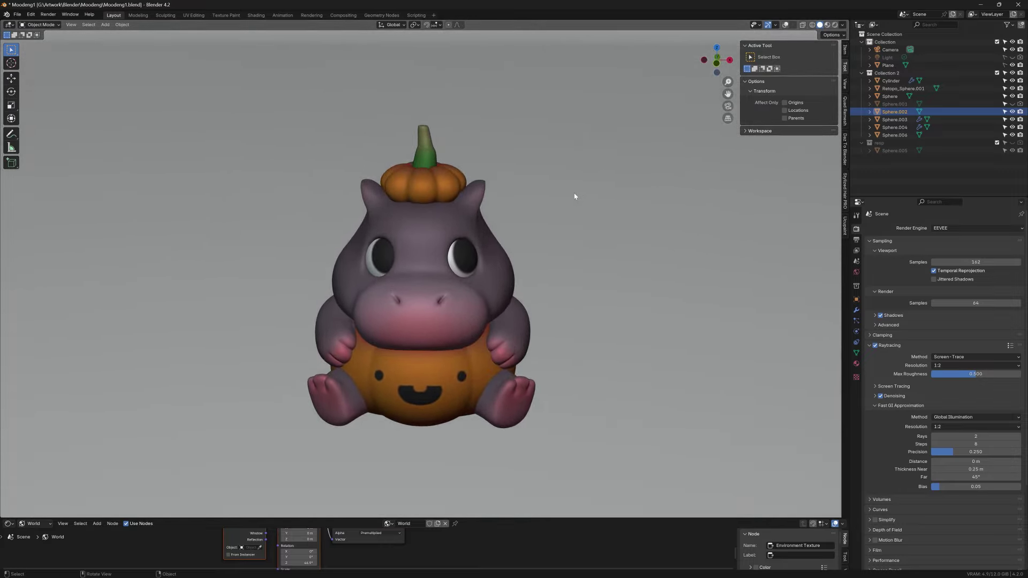
{"action": "key", "text": "KP_0"}
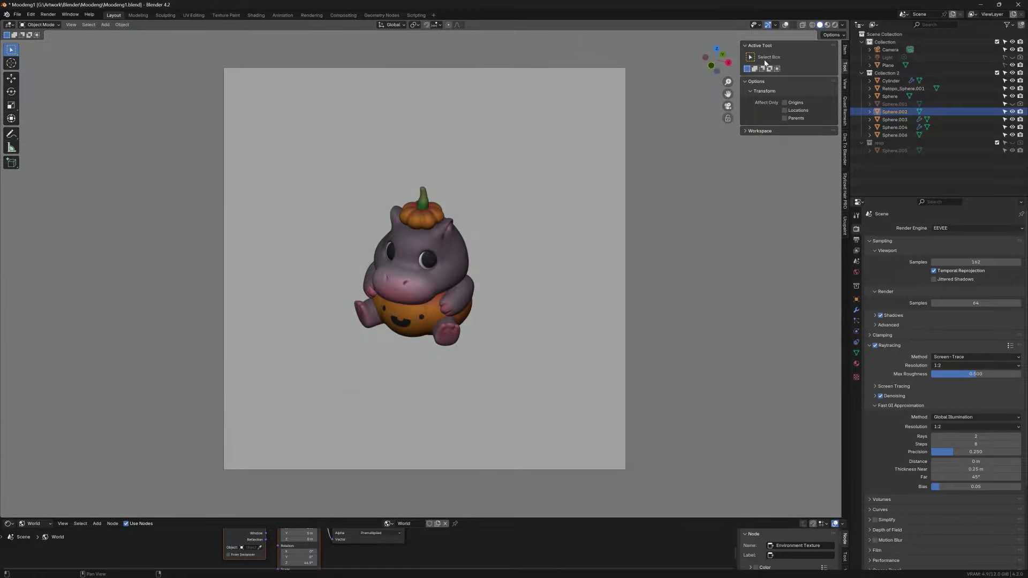
Step: Switch to Rendered shading, zoom on the hippo, maximize the 3D view, and zoom out to show the wall
{"action": "left_click", "coordinate": [834, 26]}
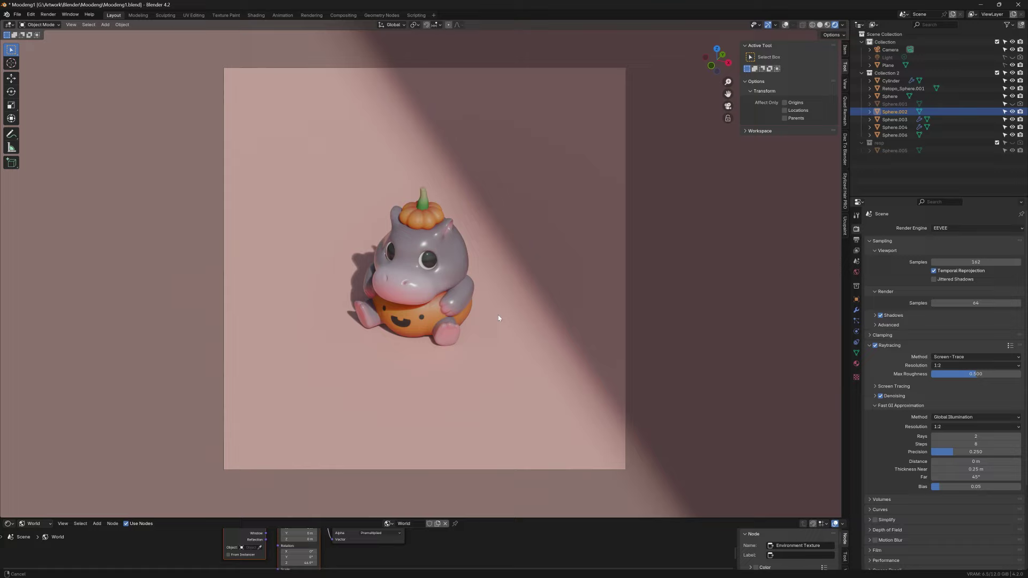
{"action": "middle_click_drag", "start_coordinate": [498, 315], "coordinate": [498, 313], "text": "ctrl"}
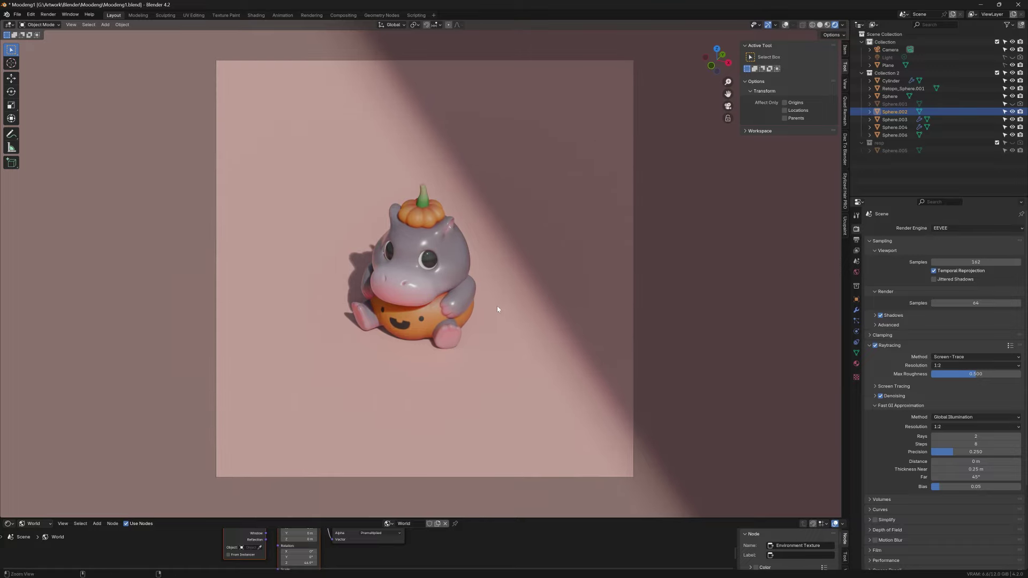
{"action": "middle_click_drag", "start_coordinate": [497, 312], "coordinate": [543, 254], "text": "ctrl"}
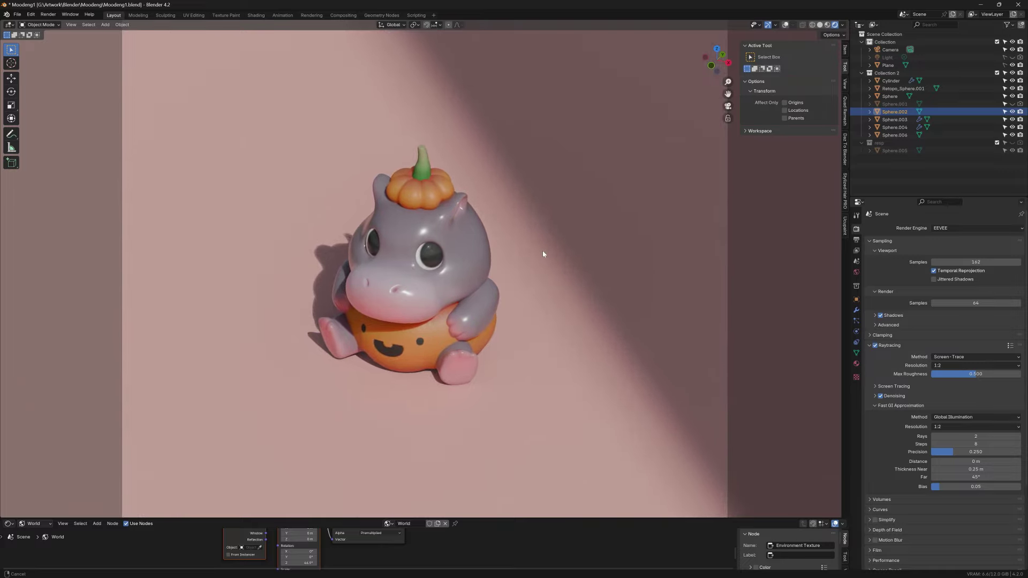
{"action": "key", "text": "ctrl+space"}
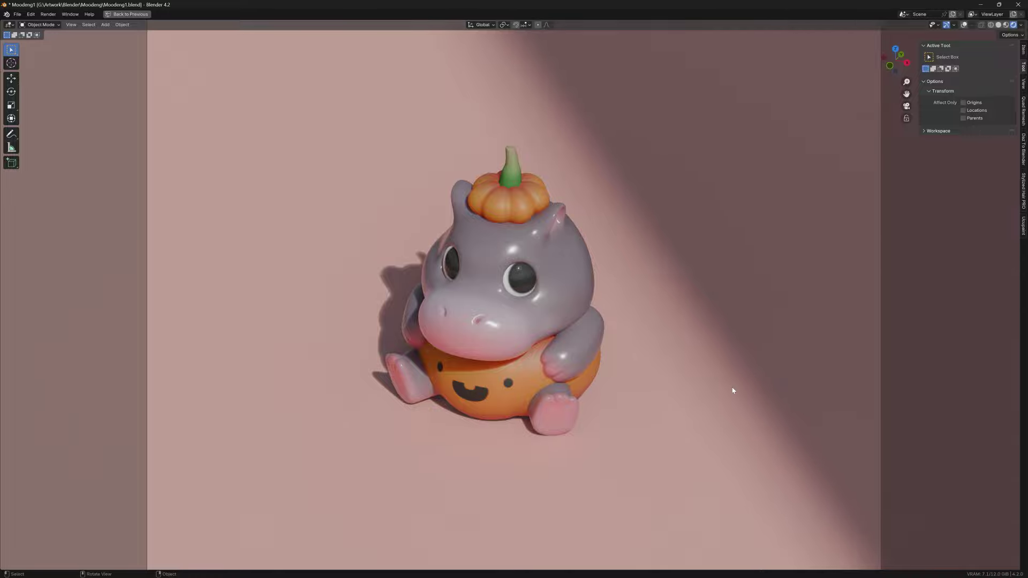
{"action": "mouse_move", "coordinate": [733, 390]}
{"action": "middle_mouse_down"}
{"action": "mouse_move", "coordinate": [743, 383]}
{"action": "mouse_move", "coordinate": [686, 371]}
{"action": "mouse_move", "coordinate": [772, 378]}
{"action": "mouse_move", "coordinate": [757, 368]}
{"action": "mouse_move", "coordinate": [723, 393]}
{"action": "middle_mouse_up"}
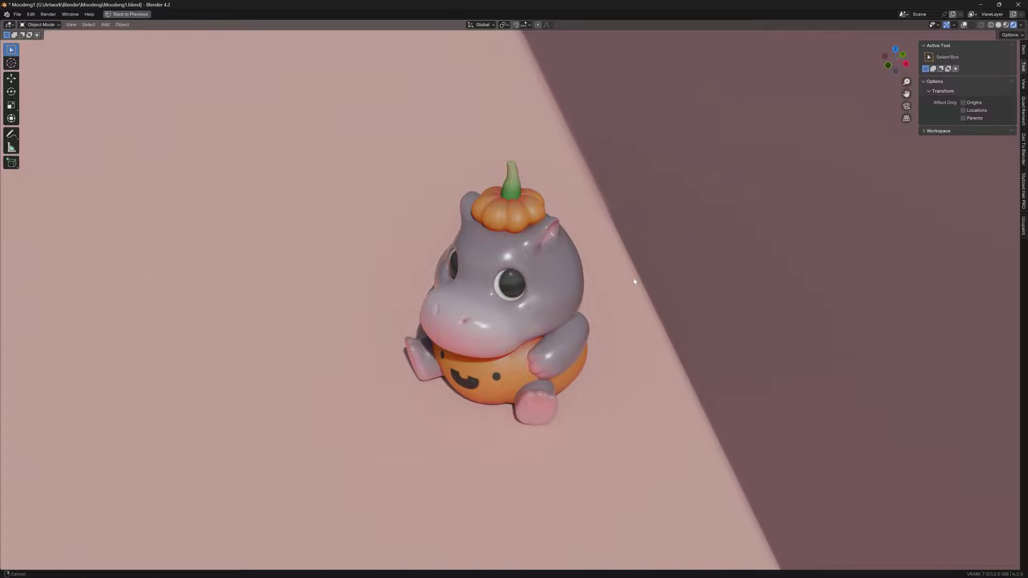
{"action": "mouse_move", "coordinate": [635, 281]}
{"action": "middle_mouse_down", "text": "ctrl"}
{"action": "mouse_move", "coordinate": [611, 377]}
{"action": "mouse_move", "coordinate": [578, 366]}
{"action": "mouse_move", "coordinate": [579, 352]}
{"action": "middle_mouse_up", "text": "ctrl"}
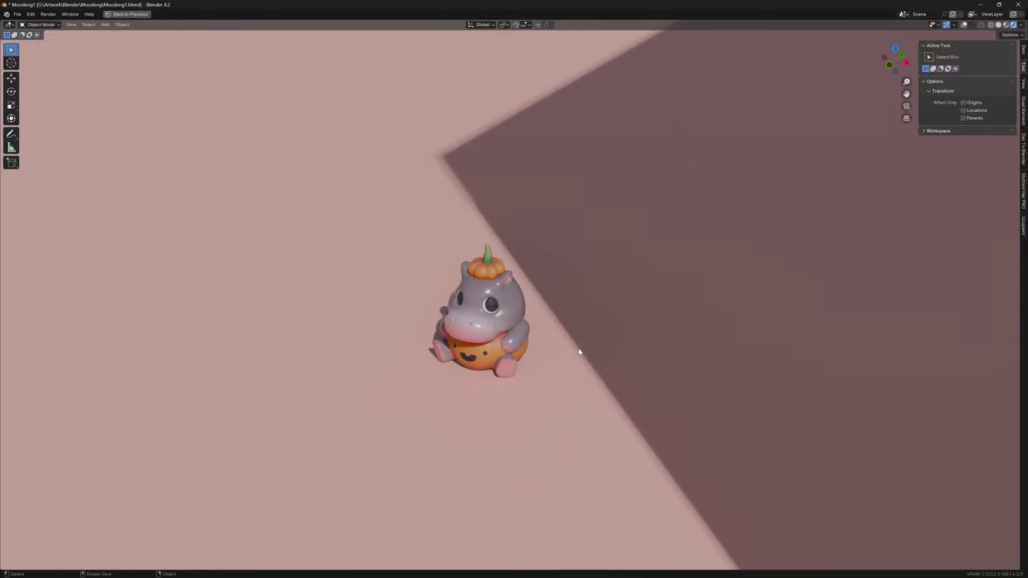